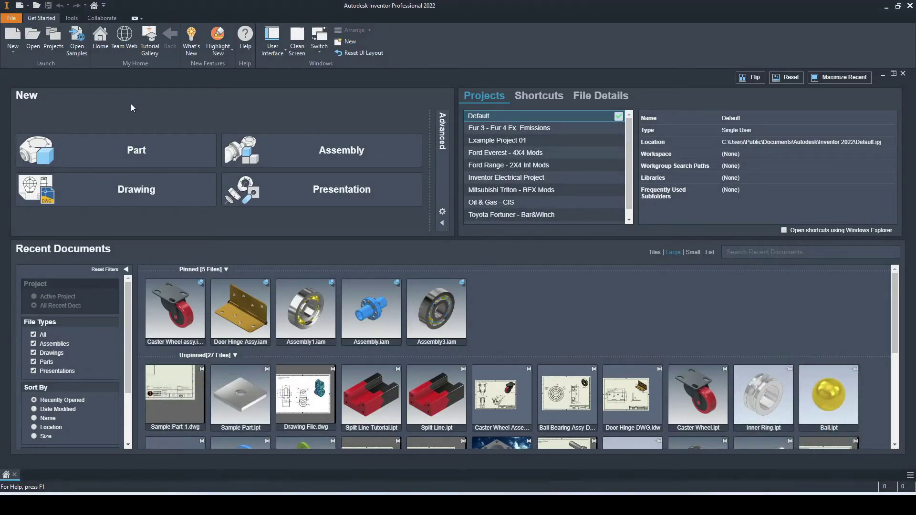
# Create a new drawing from the ISO.dwg template
pyautogui.click(14, 34)
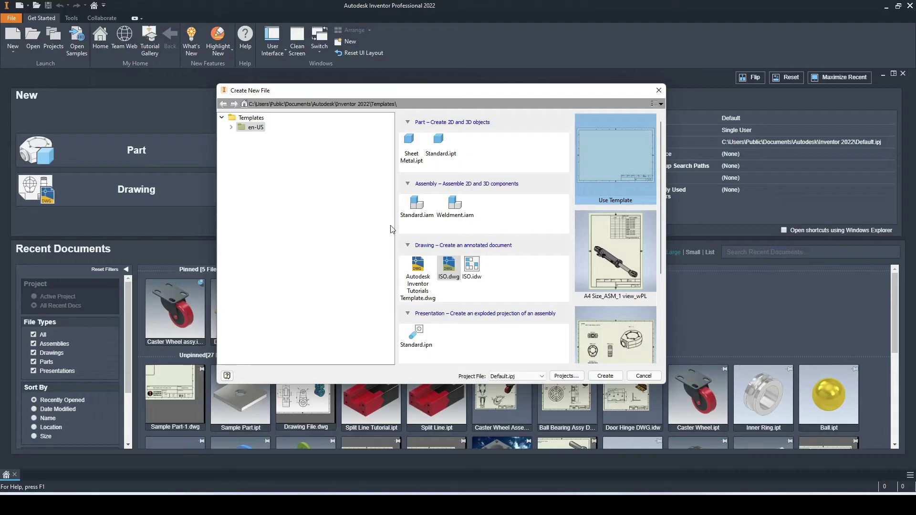
pyautogui.click(445, 266)
pyautogui.click(602, 376)
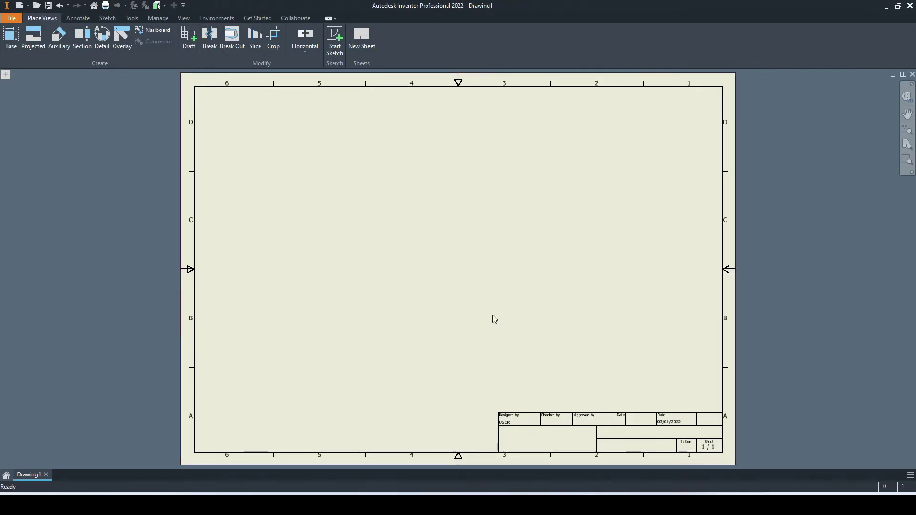
# Show the model browser and look at the sheet's default border and ISO title block entries
pyautogui.click(6, 75)
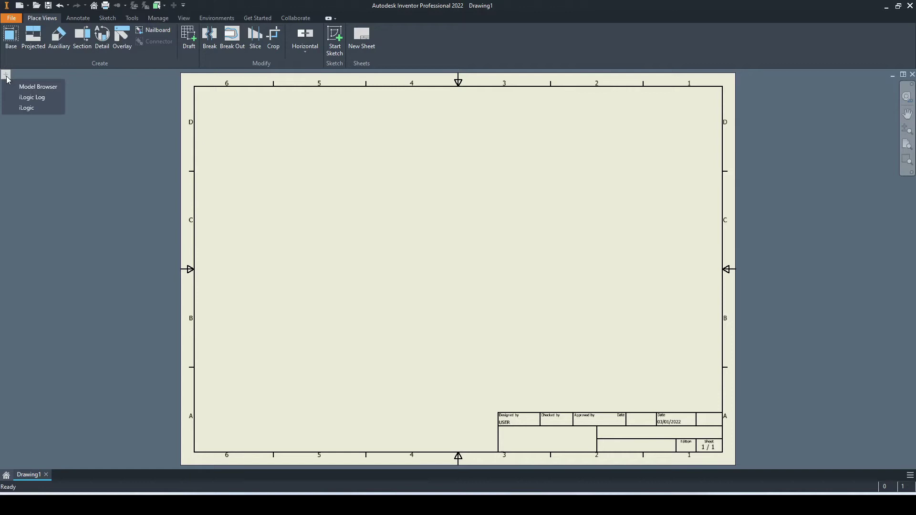
pyautogui.click(50, 88)
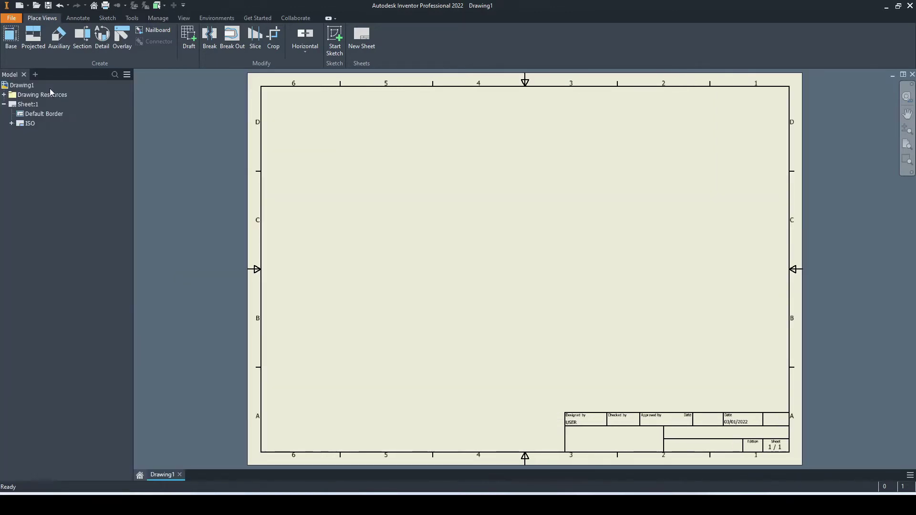
pyautogui.click(24, 106)
pyautogui.click(34, 114)
pyautogui.click(30, 124)
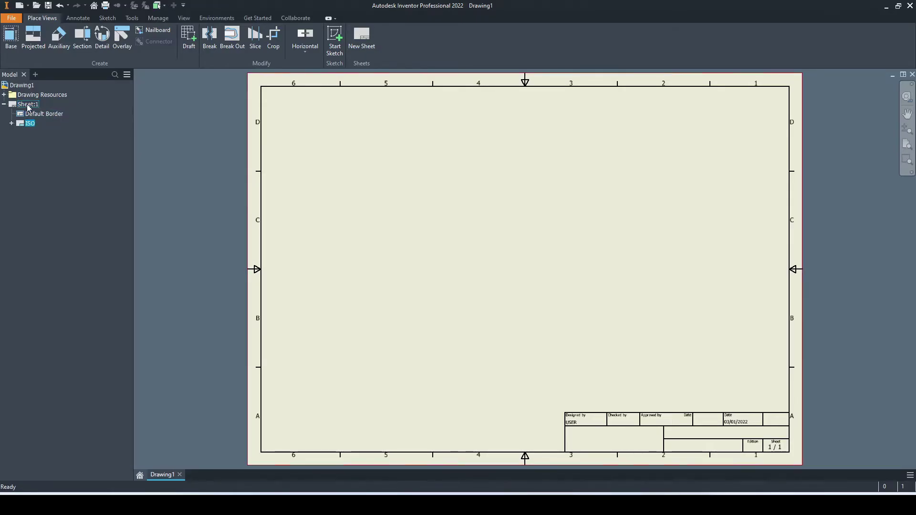
# Edit Sheet:1 to use size A3 in landscape orientation with the title block in the lower-right corner
pyautogui.rightClick(27, 105)
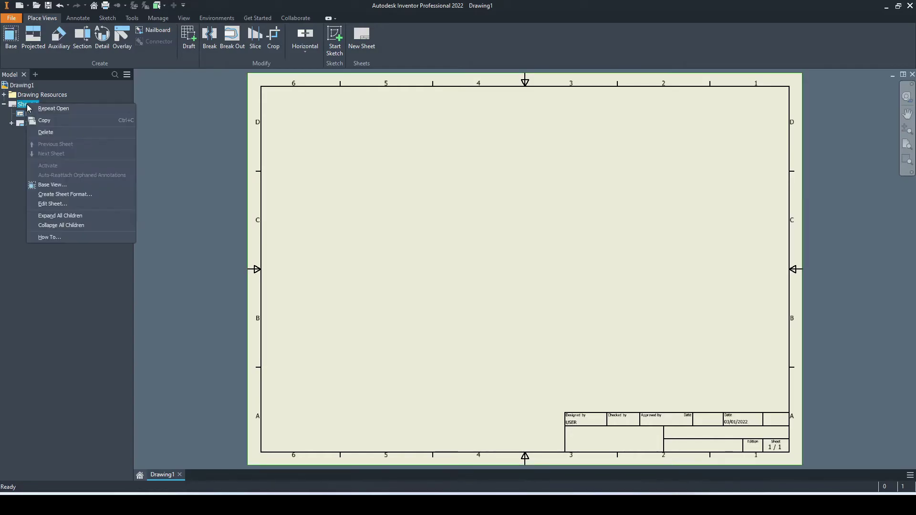
pyautogui.click(53, 204)
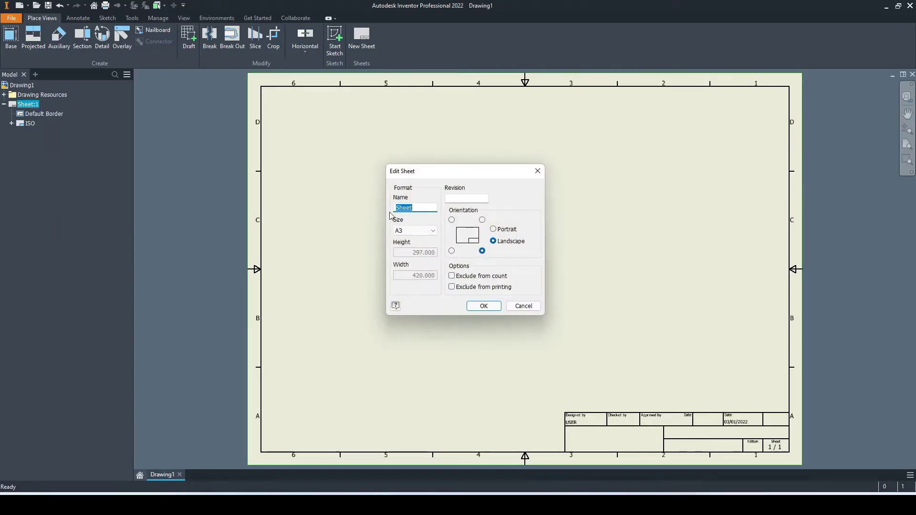
pyautogui.click(414, 230)
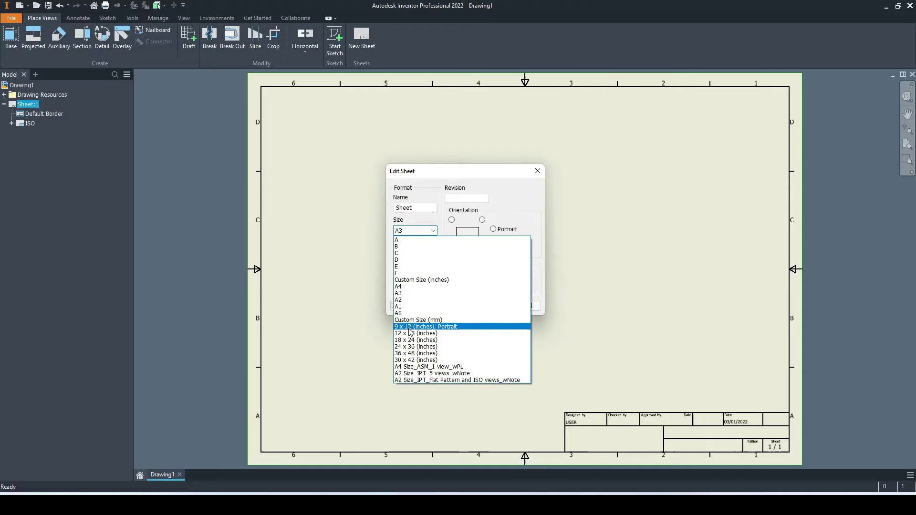
pyautogui.click(405, 293)
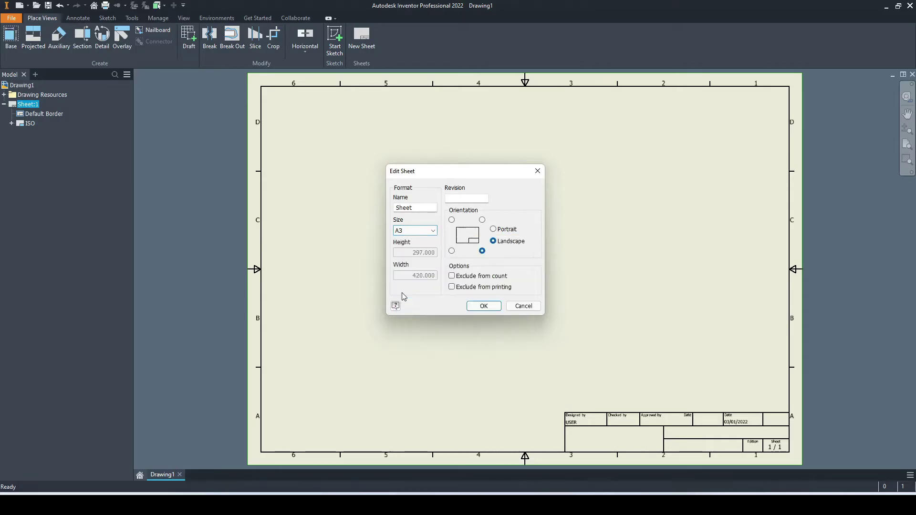
pyautogui.click(493, 230)
pyautogui.click(494, 241)
pyautogui.click(482, 219)
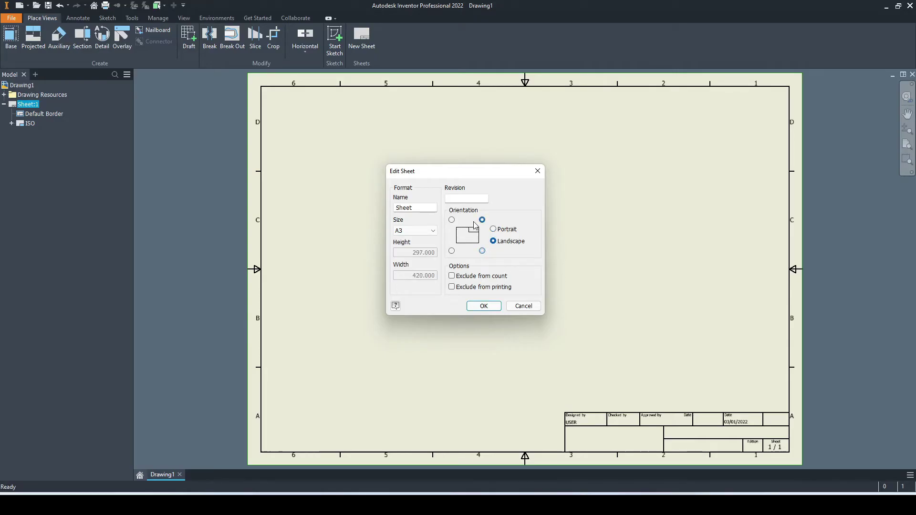
pyautogui.click(451, 219)
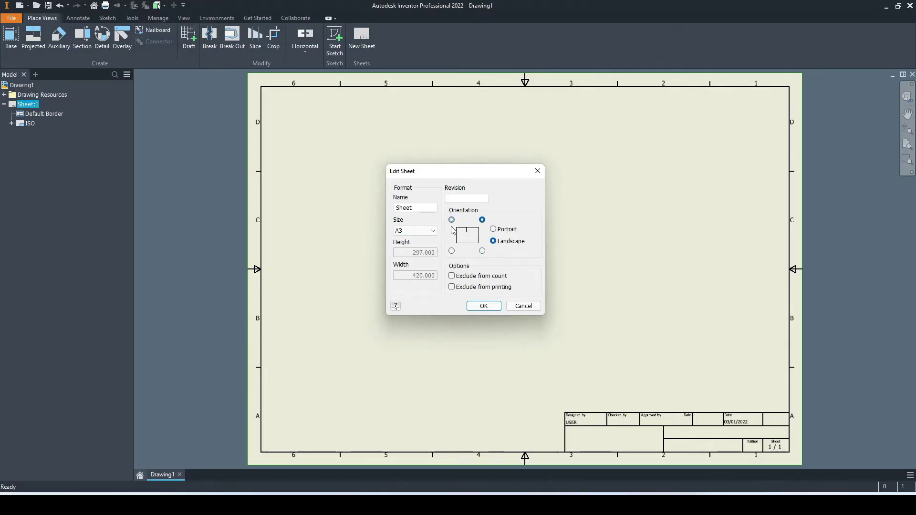
pyautogui.click(451, 251)
pyautogui.click(482, 251)
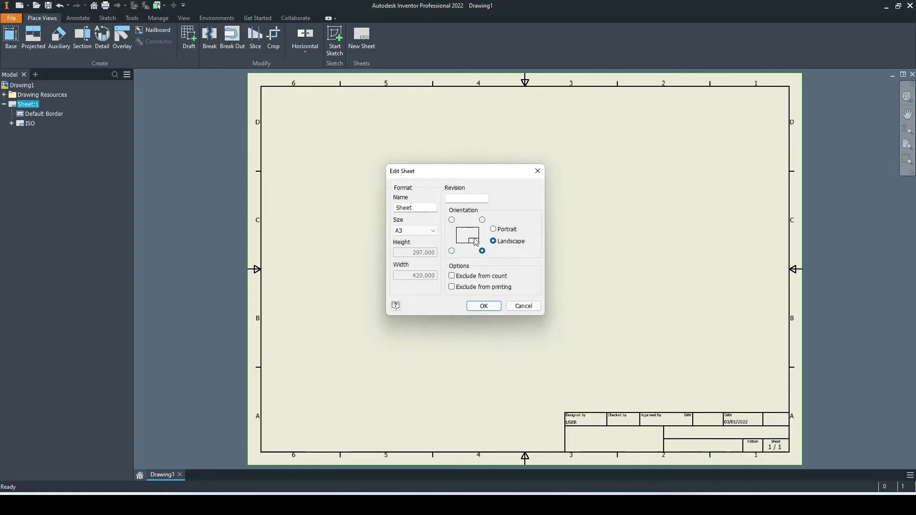
pyautogui.click(483, 306)
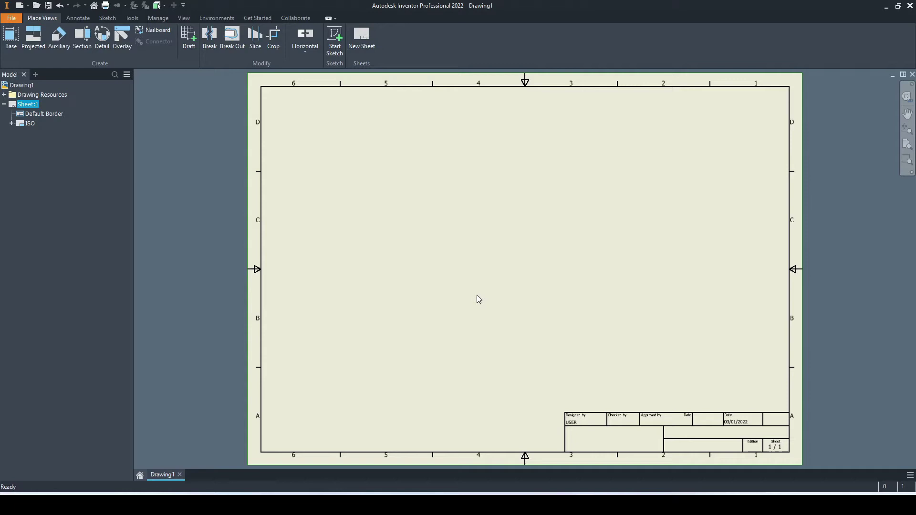
# Delete the default border and the ISO title block from the sheet
pyautogui.rightClick(40, 116)
pyautogui.click(49, 128)
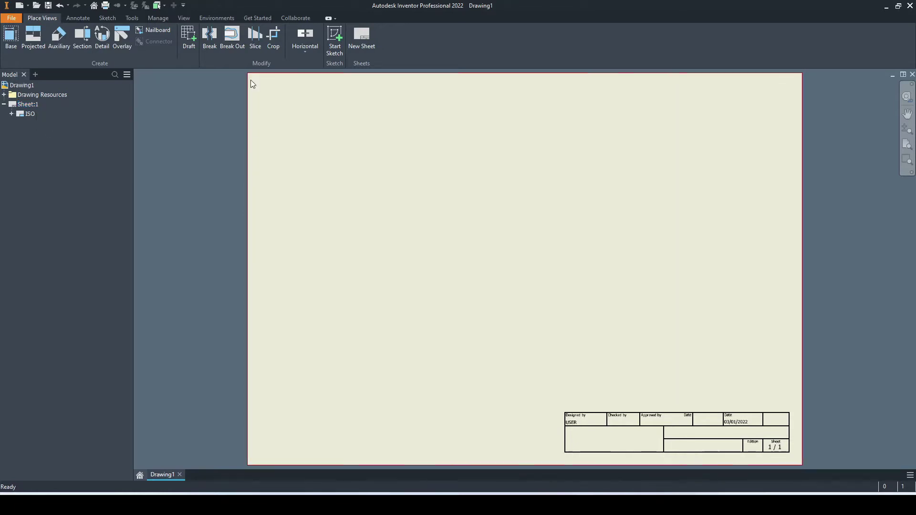
pyautogui.rightClick(23, 113)
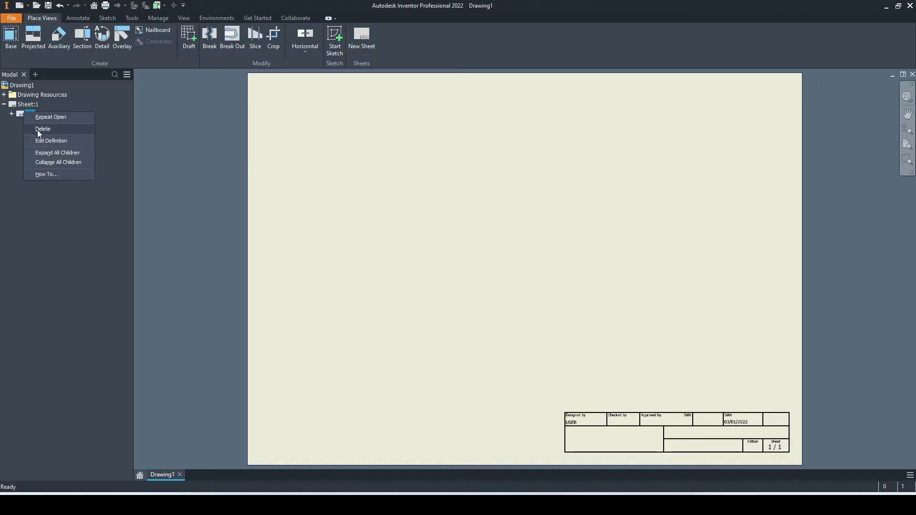
pyautogui.click(41, 130)
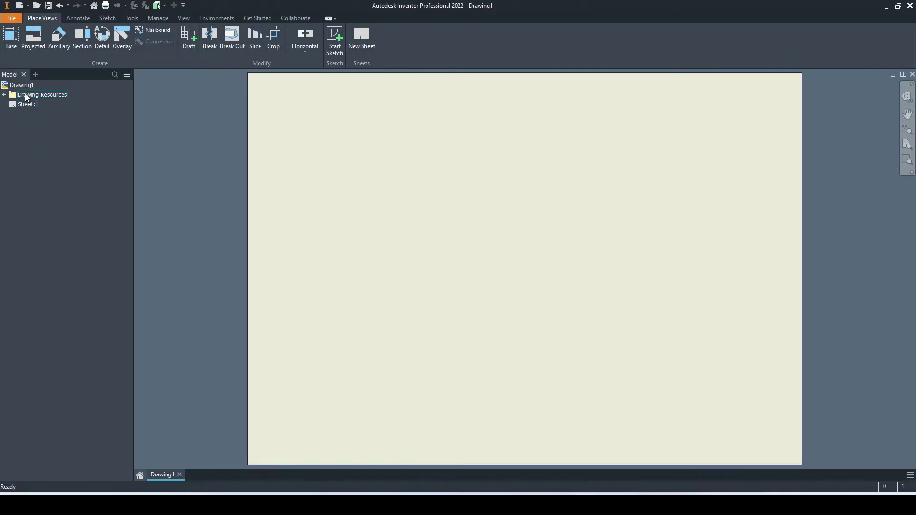
# Insert the default drawing border from the drawing resources with 8 horizontal zones and 6 vertical zones
pyautogui.click(5, 96)
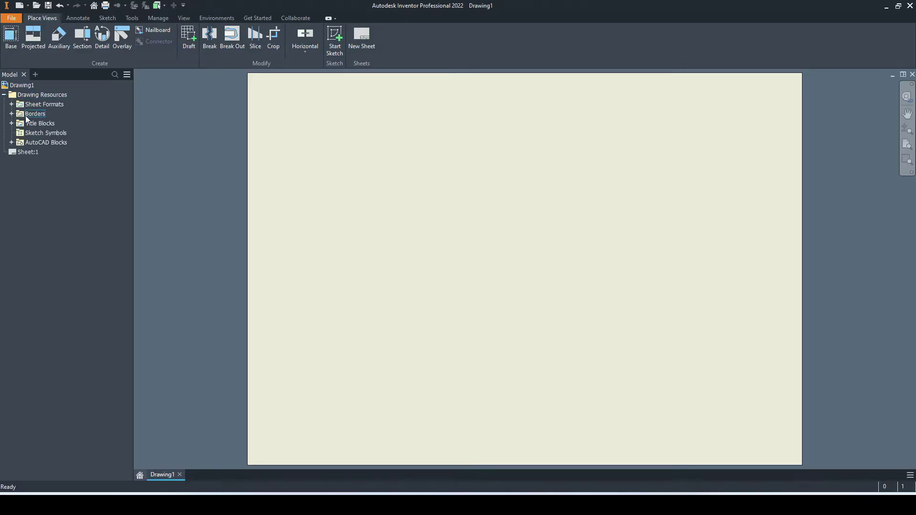
pyautogui.click(11, 114)
pyautogui.doubleClick(38, 133)
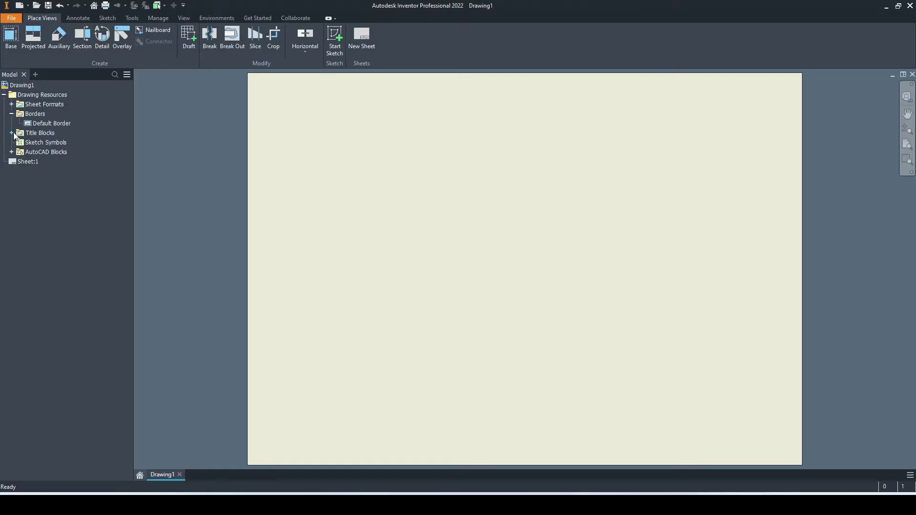
pyautogui.rightClick(56, 123)
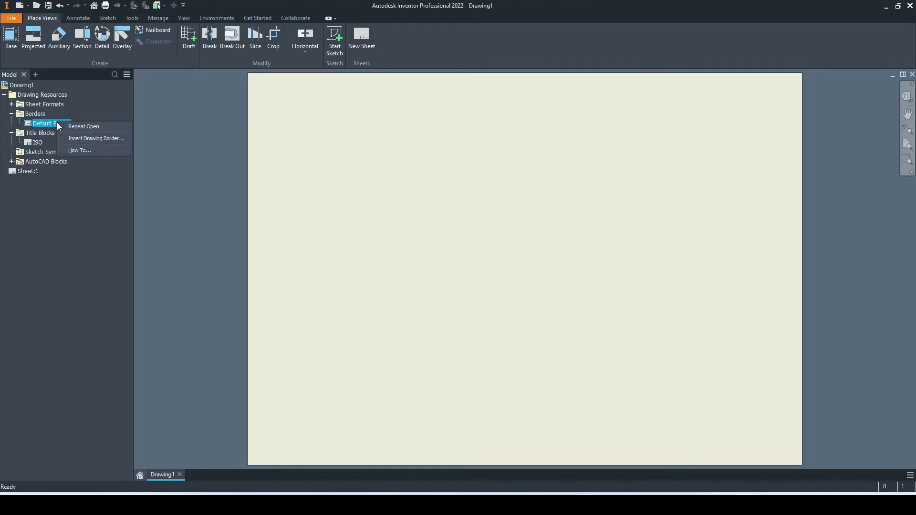
pyautogui.click(79, 139)
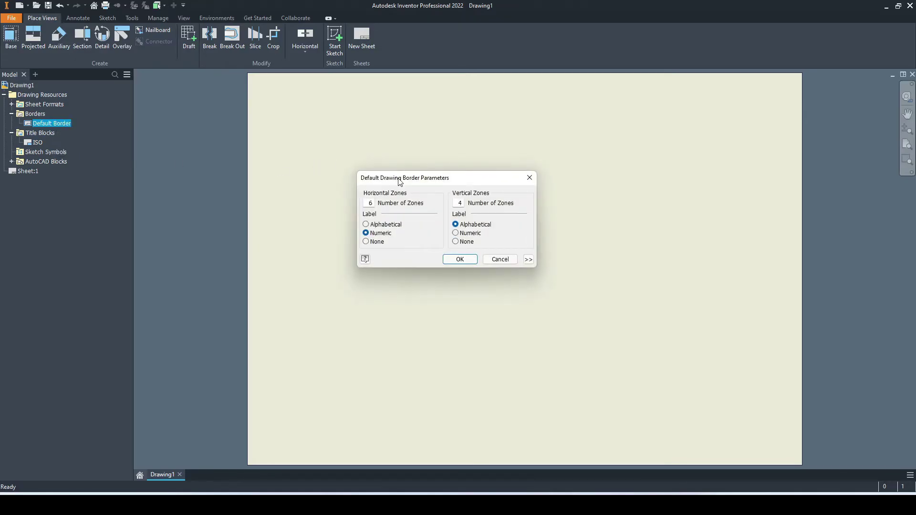
pyautogui.doubleClick(371, 203)
pyautogui.write('8')
pyautogui.doubleClick(459, 206)
pyautogui.write('6')
pyautogui.click(460, 260)
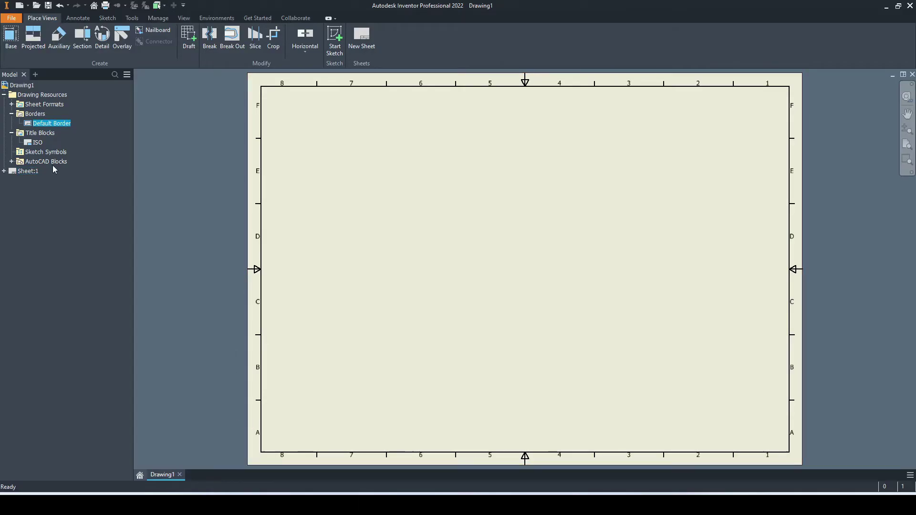
# Try the predefined ISO title block on the sheet and delete it again
pyautogui.rightClick(38, 145)
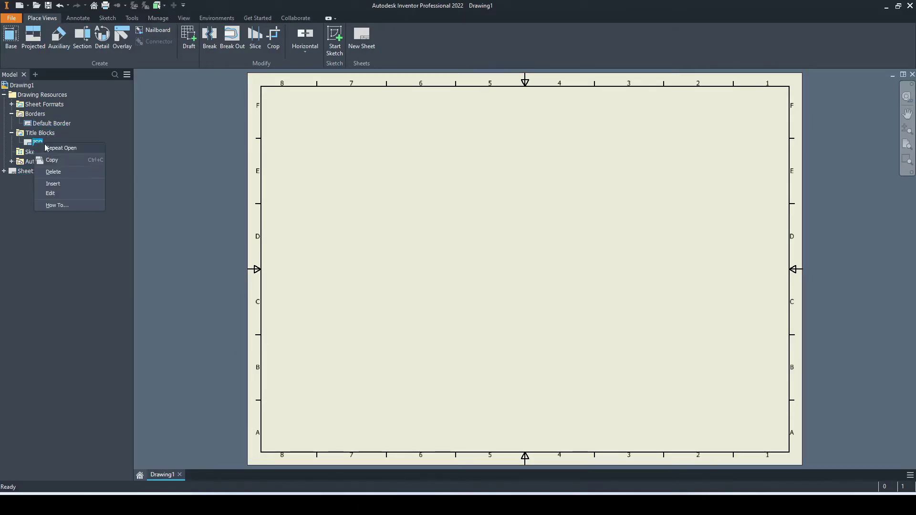
pyautogui.click(52, 186)
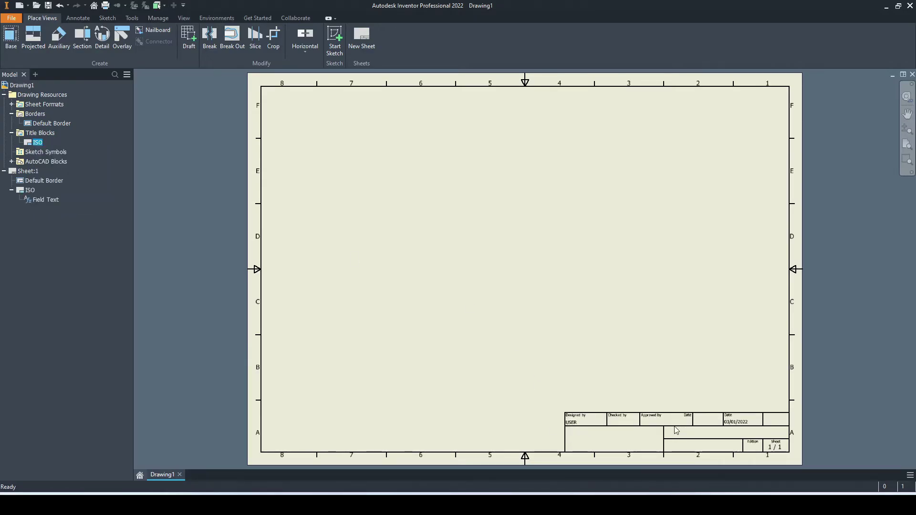
pyautogui.rightClick(30, 190)
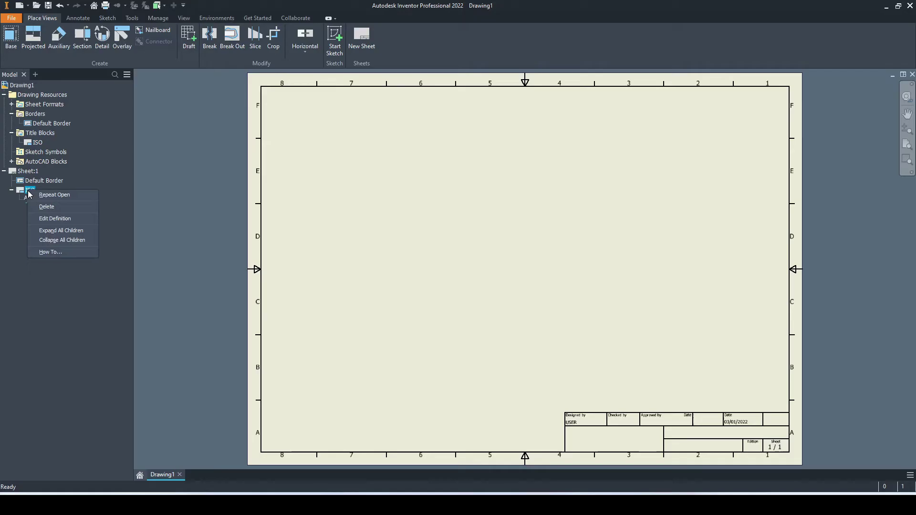
pyautogui.click(41, 206)
# Define a new title block and sketch its 180 by 45 mm rectangular outline with one horizontal and one full-height vertical divider
pyautogui.click(38, 142)
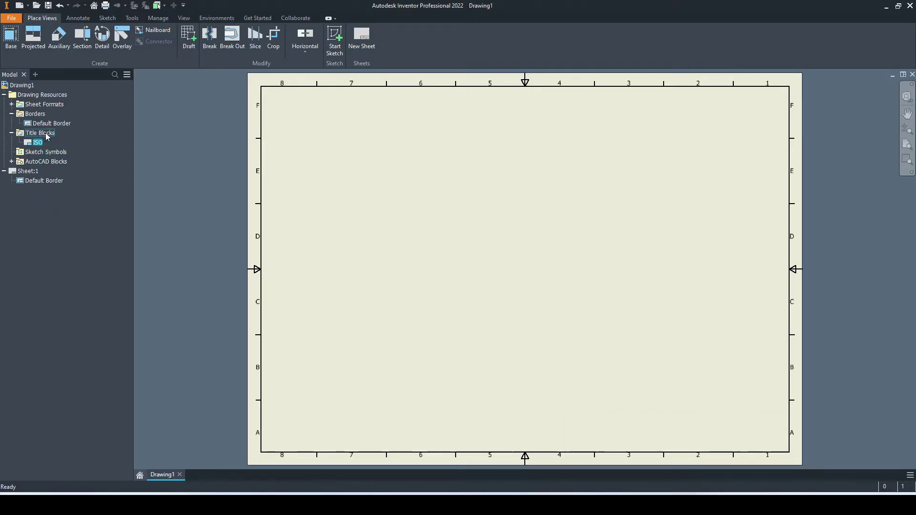
pyautogui.rightClick(45, 133)
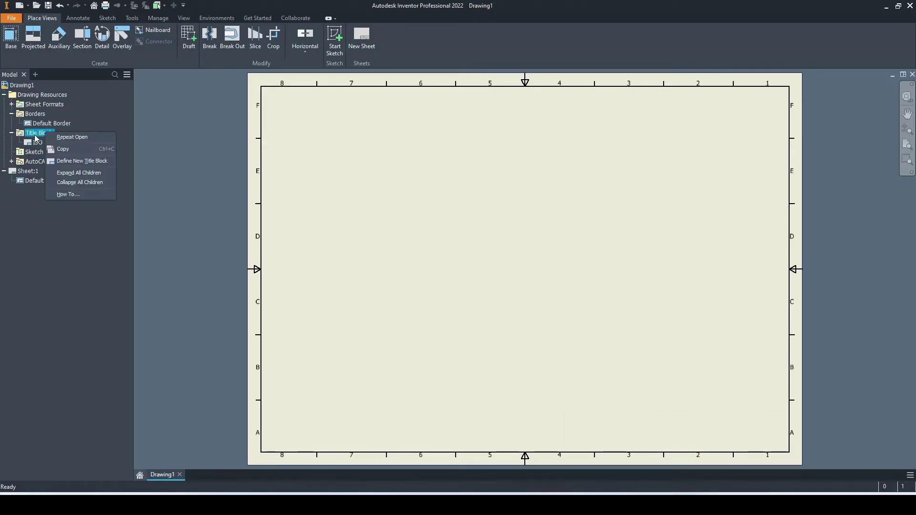
pyautogui.click(74, 164)
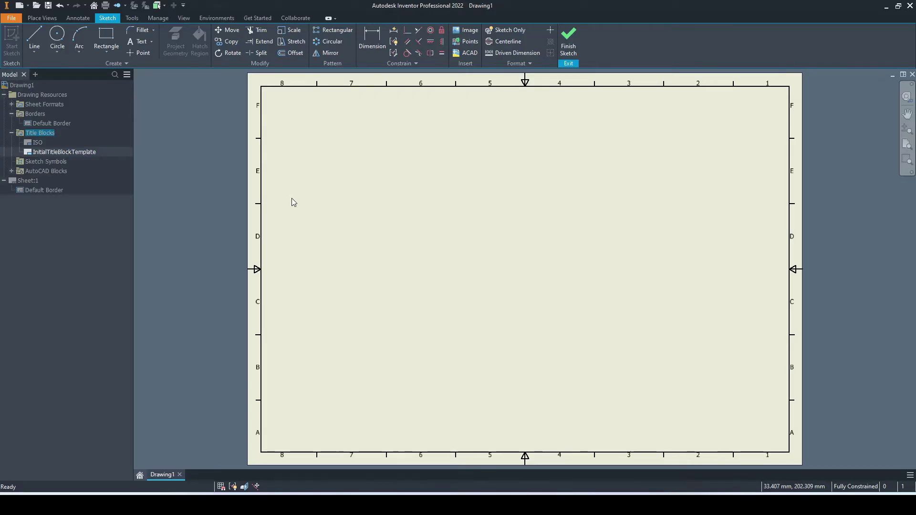
pyautogui.click(105, 38)
pyautogui.click(390, 194)
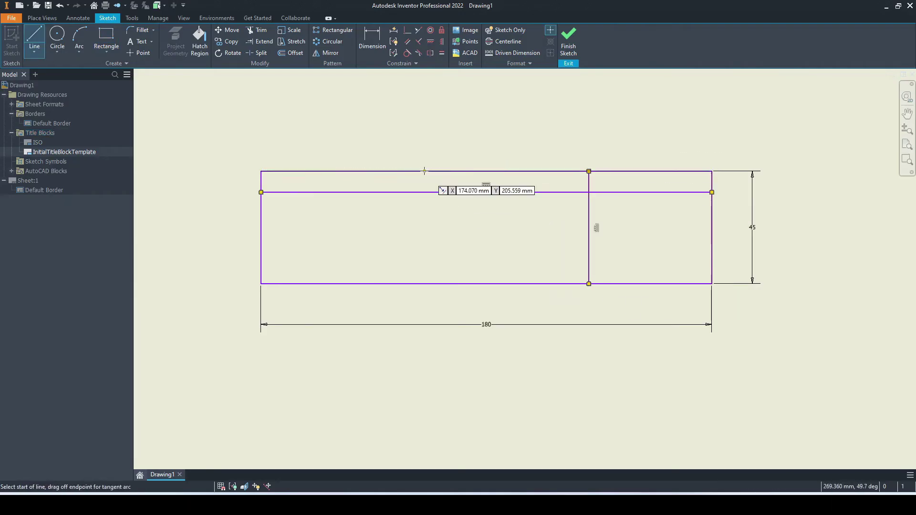
# Draw a vertical divider from the horizontal line to the bottom edge and dimension the top row's height to 15 mm
pyautogui.click(433, 193)
pyautogui.click(432, 283)
pyautogui.press('d')
pyautogui.click(268, 171)
pyautogui.click(267, 193)
pyautogui.click(216, 189)
pyautogui.write('15')
pyautogui.press('Return')
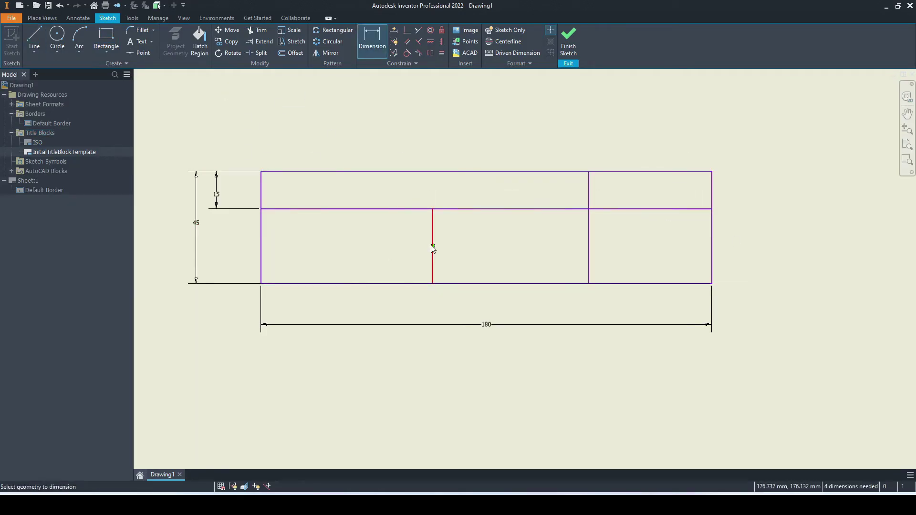
# Dimension the two vertical dividers at 60 mm and 120 mm from the title block's left edge
pyautogui.click(334, 297)
pyautogui.write('60')
pyautogui.click(589, 239)
pyautogui.click(381, 311)
pyautogui.write('120')
pyautogui.press('Return')
# Split the cells beyond the 60 mm divider with a horizontal line and two short vertical lines, each dimensioned 30 mm from the 120 mm divider
pyautogui.press('l')
pyautogui.click(412, 248)
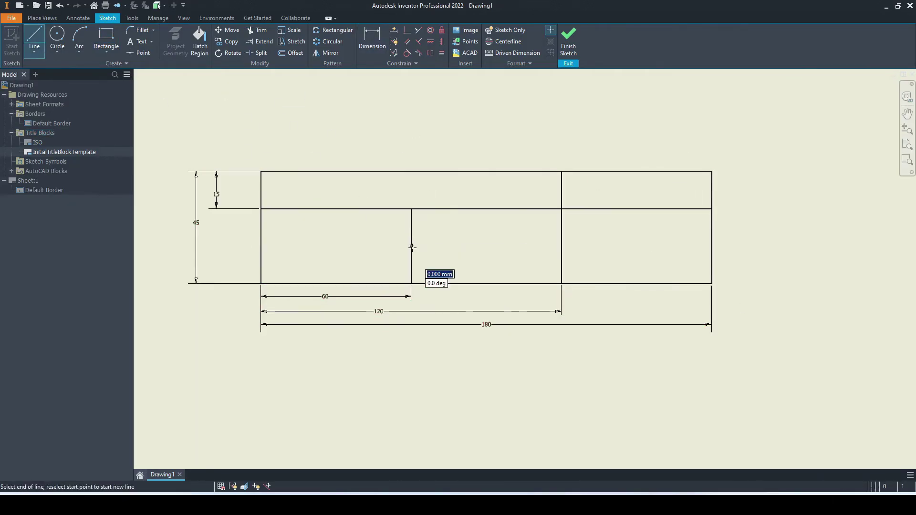
pyautogui.click(712, 246)
pyautogui.click(526, 284)
pyautogui.click(607, 283)
pyautogui.press('d')
pyautogui.click(525, 268)
pyautogui.click(561, 267)
pyautogui.write('3030')
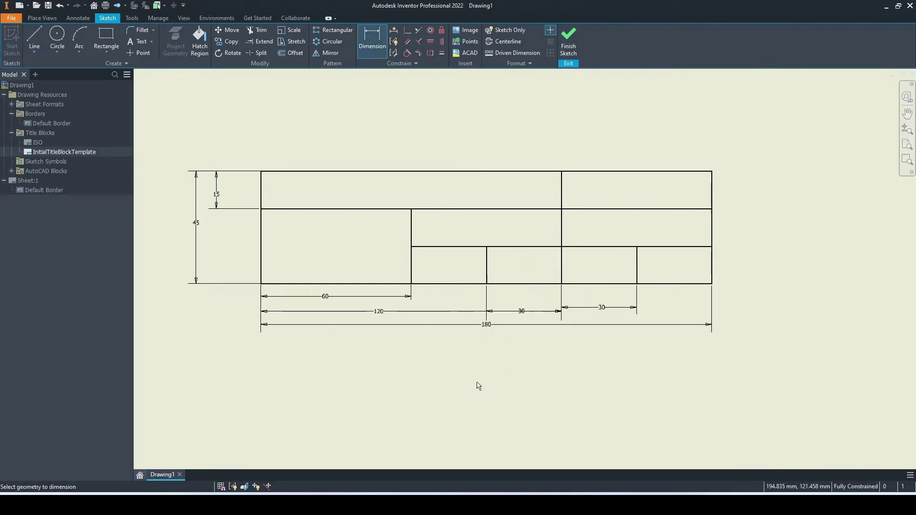
# Rearrange the 180, 120, 60 and left 30 mm dimensions below the title block so that they no longer overlap
pyautogui.press('Escape')
pyautogui.moveTo(486, 325); pyautogui.dragTo(486, 340)
pyautogui.moveTo(378, 311); pyautogui.dragTo(378, 322)
pyautogui.moveTo(325, 296); pyautogui.dragTo(331, 309)
pyautogui.moveTo(521, 311); pyautogui.dragTo(522, 307)
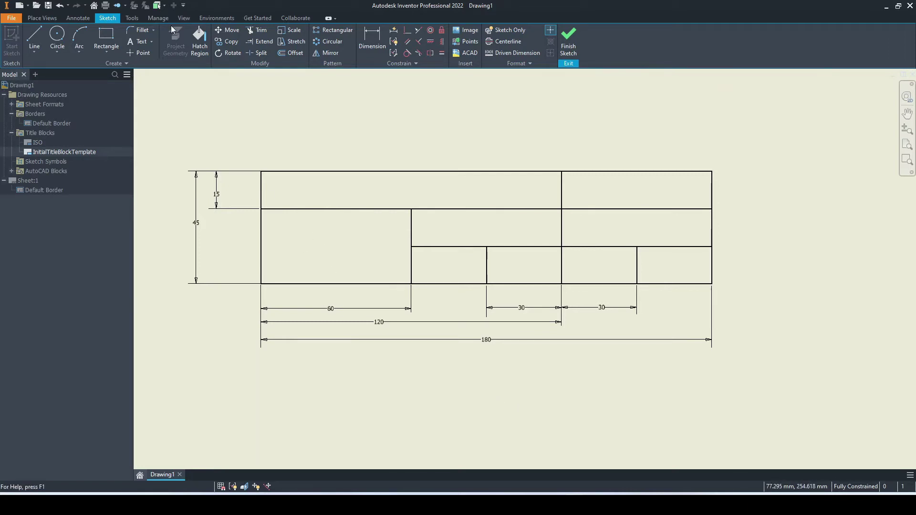
# Place the text label TITLE at 2.5 mm height in the title block's wide top-row cell
pyautogui.click(140, 41)
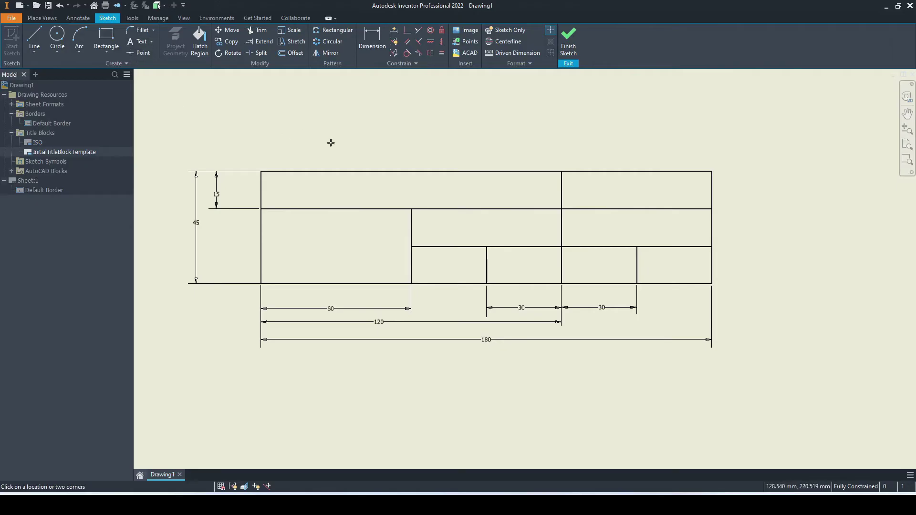
pyautogui.click(311, 193)
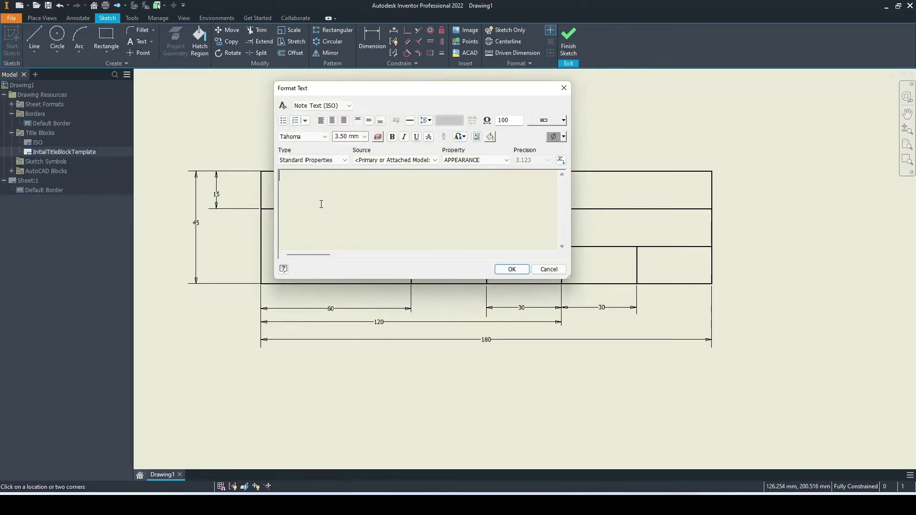
pyautogui.write('TITLE')
pyautogui.hotkey('ctrl', 'a')
pyautogui.click(353, 137)
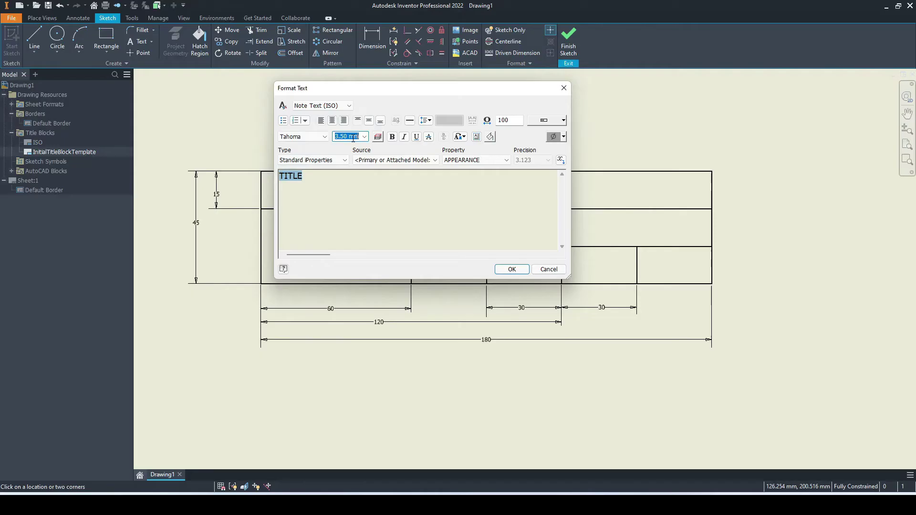
pyautogui.write('2.5')
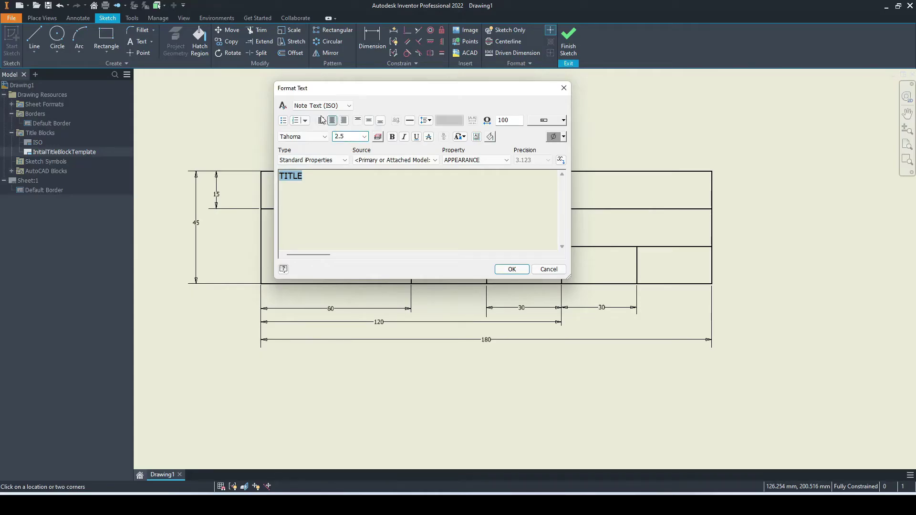
pyautogui.click(512, 269)
# Dimension the TITLE label 2 mm from the left edge and 2 mm from the top edge of its cell
pyautogui.click(366, 34)
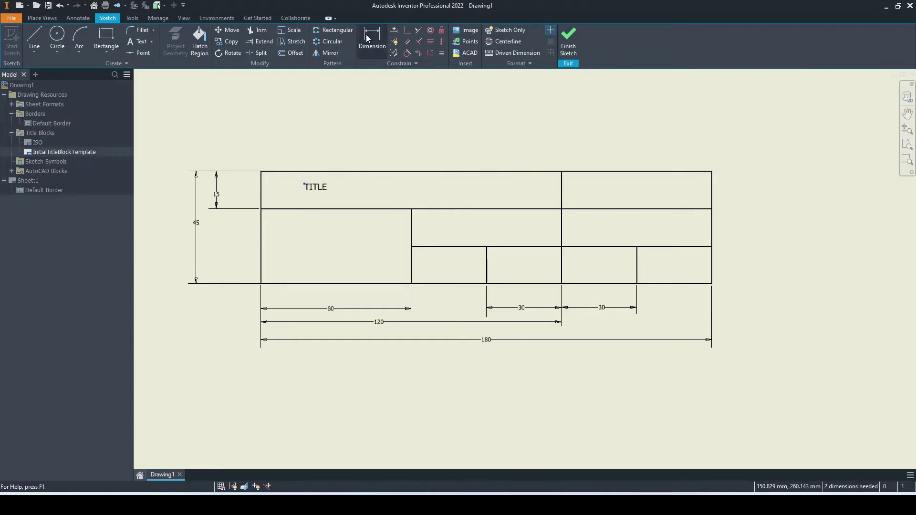
pyautogui.scroll(3, 248, 155)
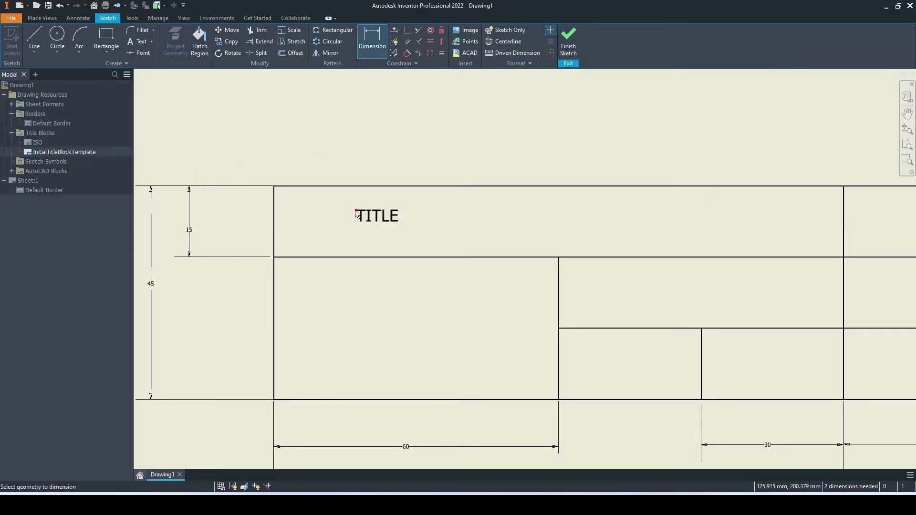
pyautogui.click(357, 213)
pyautogui.click(274, 204)
pyautogui.click(353, 161)
pyautogui.write('2')
pyautogui.press('Return')
pyautogui.click(305, 186)
pyautogui.click(283, 209)
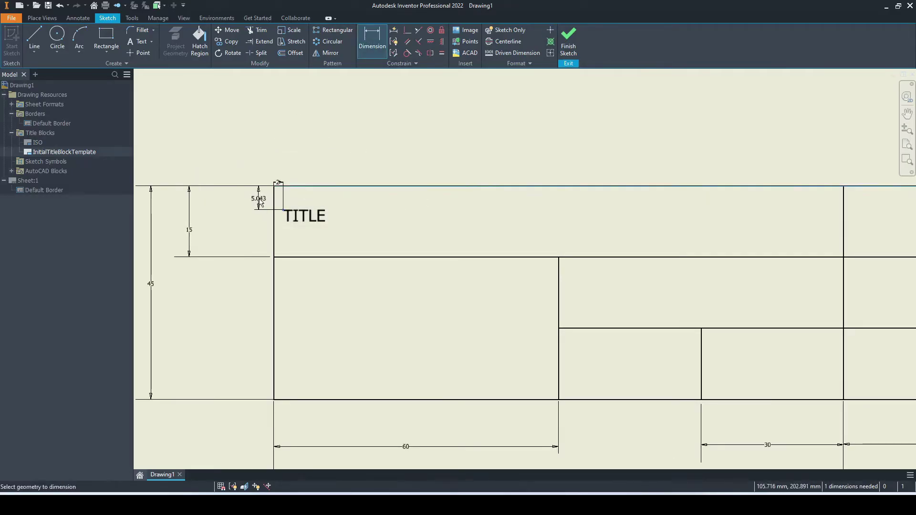
pyautogui.click(261, 202)
pyautogui.write('2')
pyautogui.press('Return')
# Align the MATERIAL, DRAWN BY, APPROVED BY, SCALE, UNITS, PROJECTION and SHEET labels in their cells using 2 mm offset dimensions
pyautogui.scroll(-2, 263, 164)
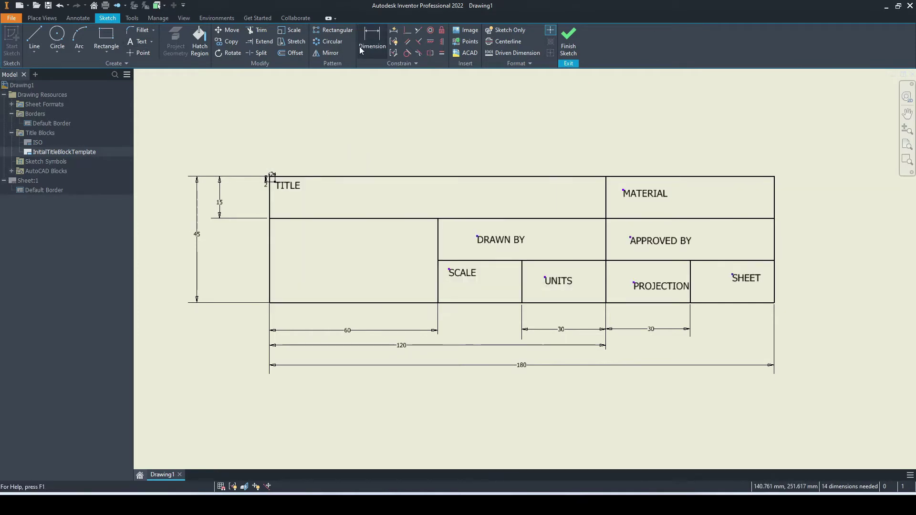
pyautogui.click(372, 43)
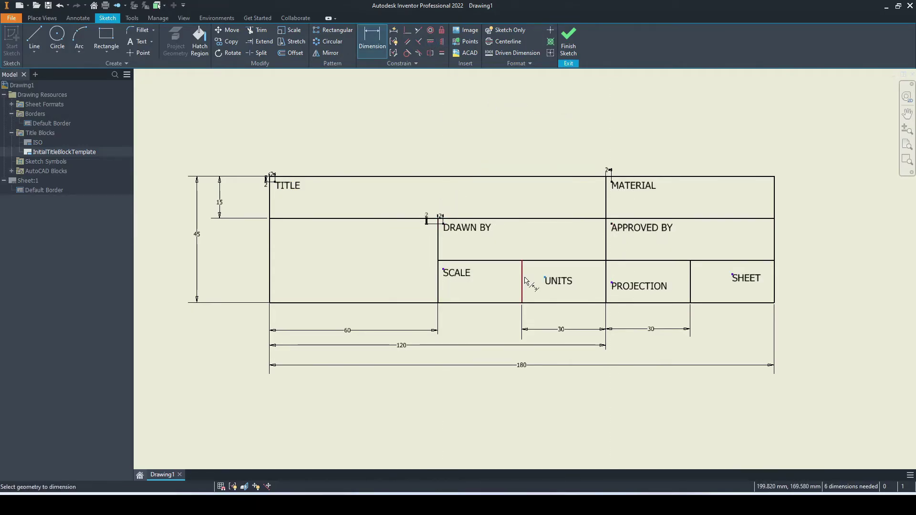
pyautogui.click(710, 265)
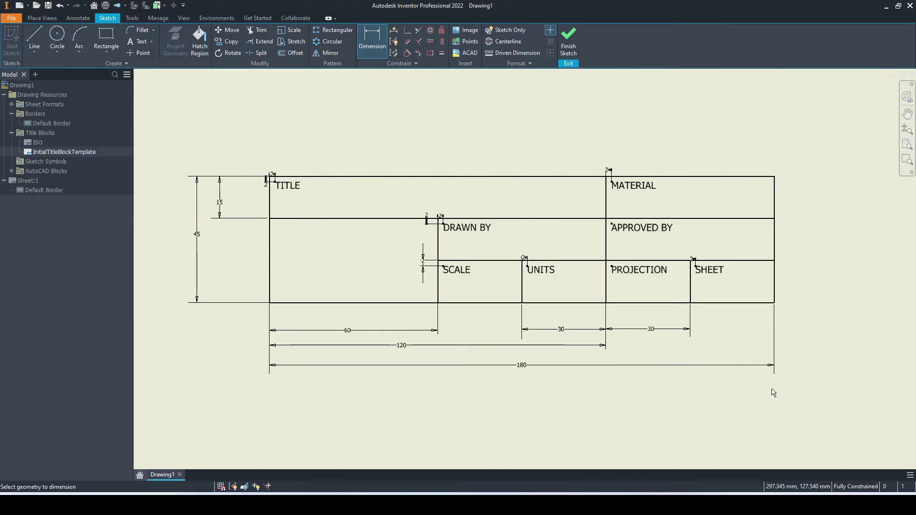
pyautogui.rightClick(498, 139)
pyautogui.click(529, 125)
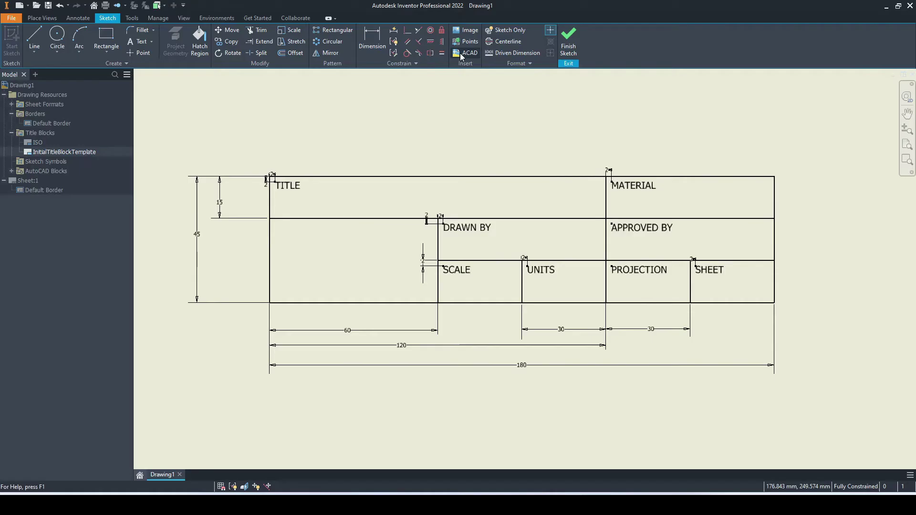
# Insert the image Logo Design 1 Cropped.png into the empty 60 mm wide cell below TITLE
pyautogui.click(470, 32)
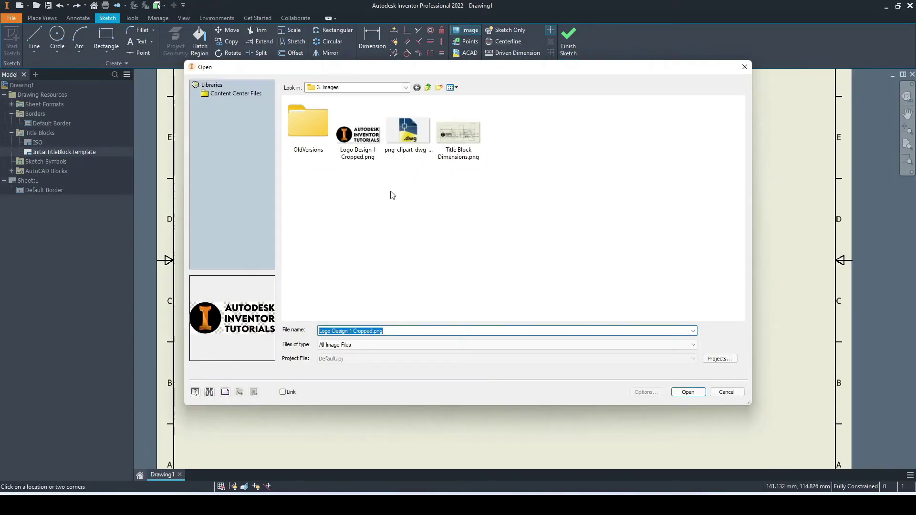
pyautogui.press('Return')
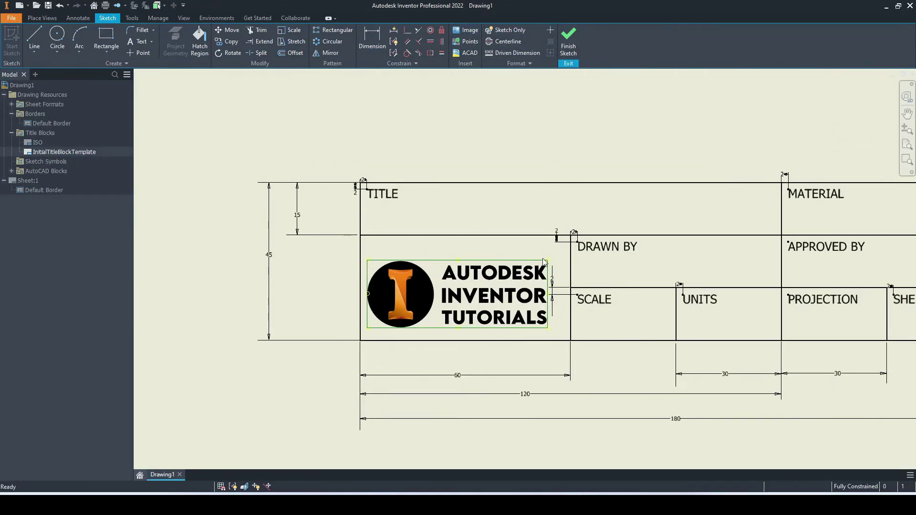
pyautogui.click(544, 262)
pyautogui.scroll(-3, 477, 188)
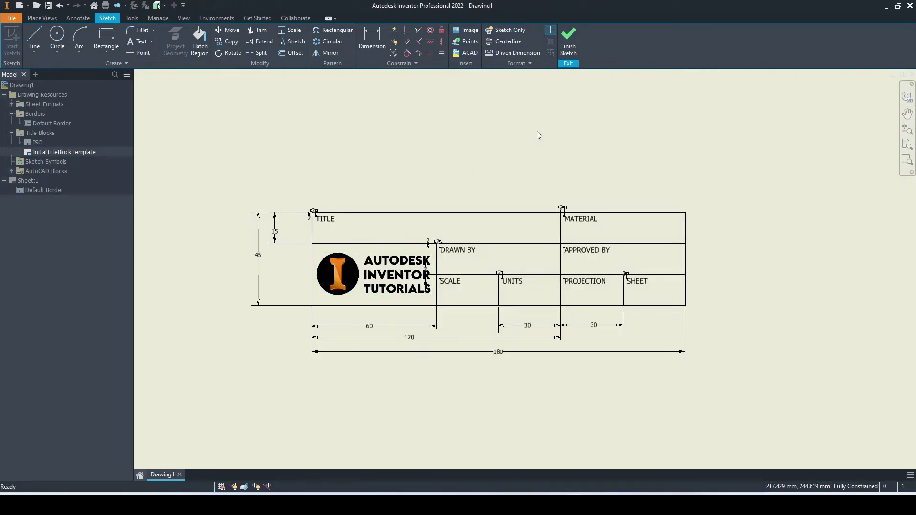
# Finish the title block sketch and save it as Example Block
pyautogui.click(570, 44)
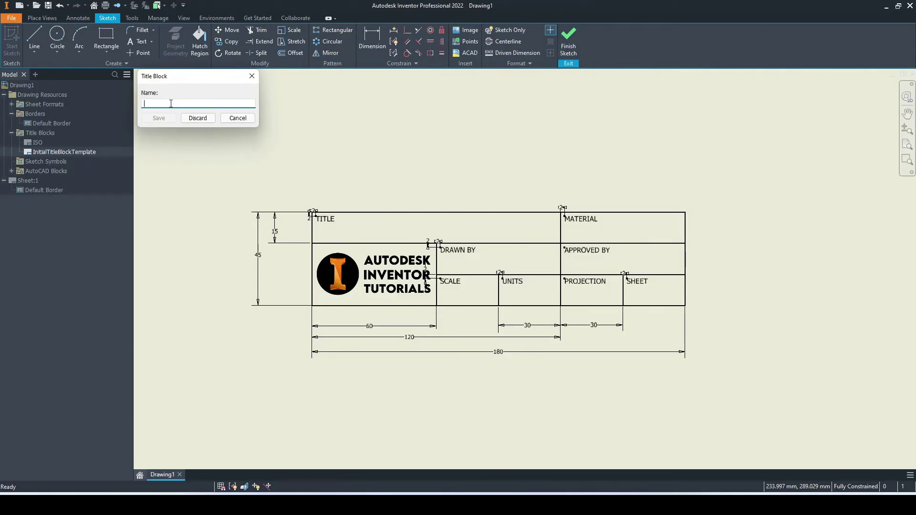
pyautogui.write('Example Block')
pyautogui.click(159, 119)
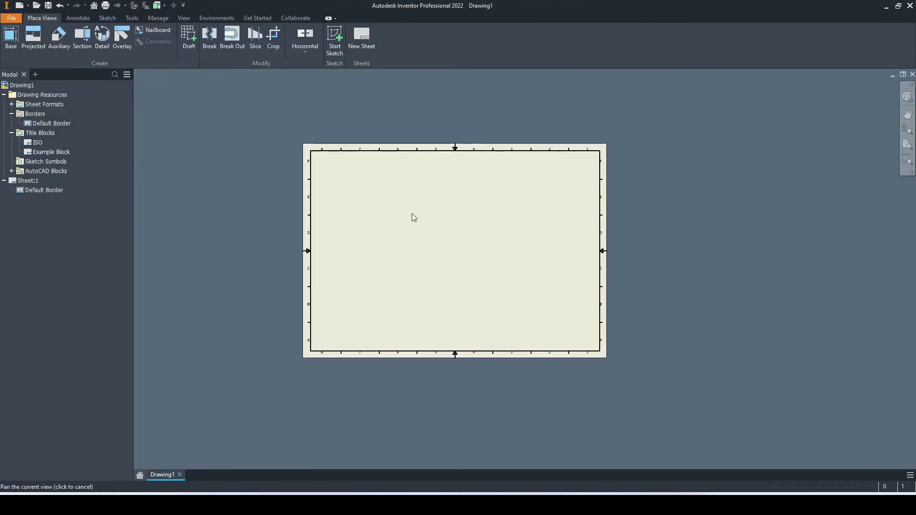
# Insert the Example Block title block onto the A3 sheet
pyautogui.press('Home')
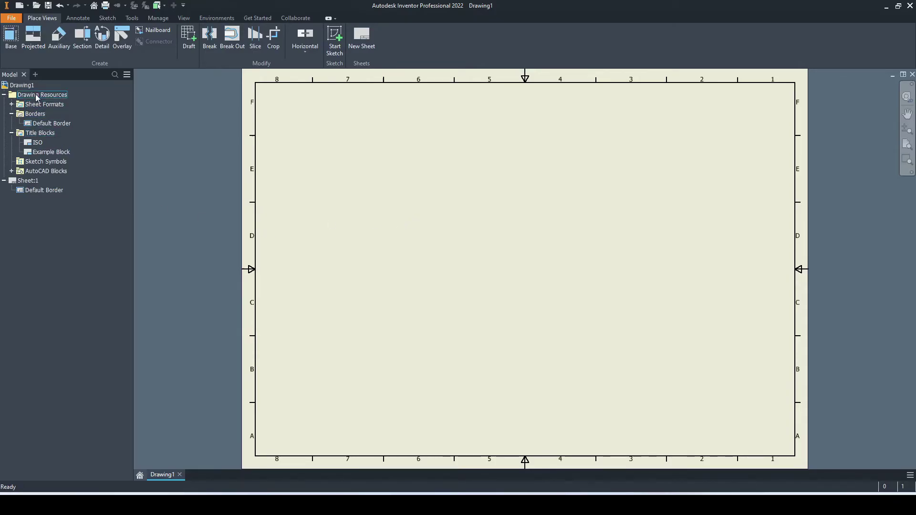
pyautogui.click(12, 114)
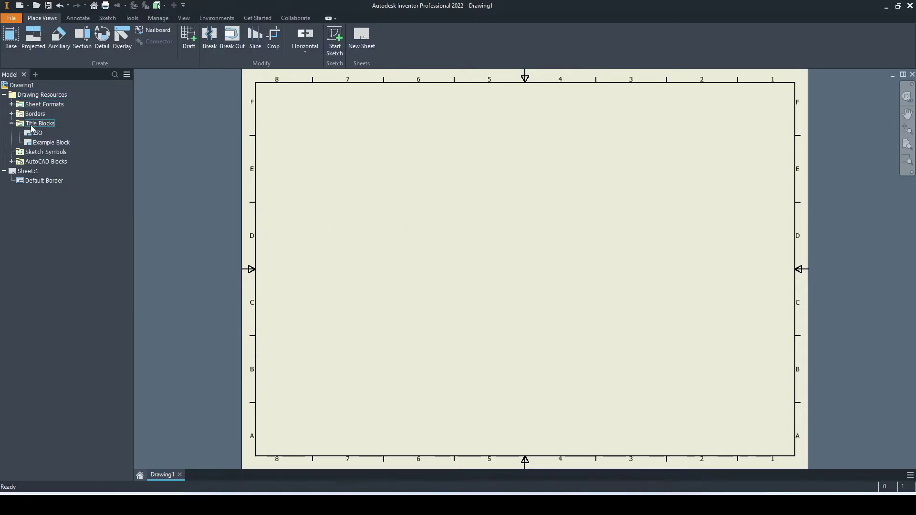
pyautogui.rightClick(47, 146)
pyautogui.click(68, 184)
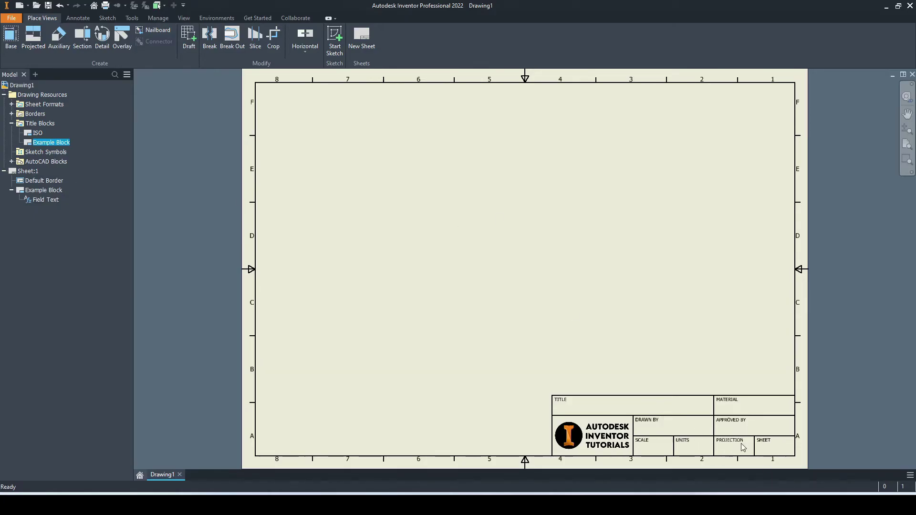
# Edit the Example Block definition, adding 3 mm MM text to the UNITS cell, dimensioned 15 mm from the cell's left edge
pyautogui.scroll(5, 735, 440)
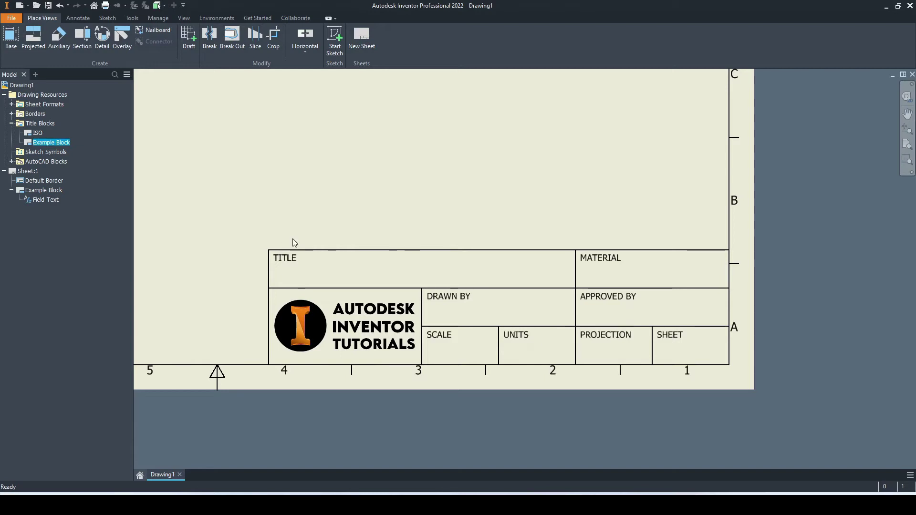
pyautogui.rightClick(52, 142)
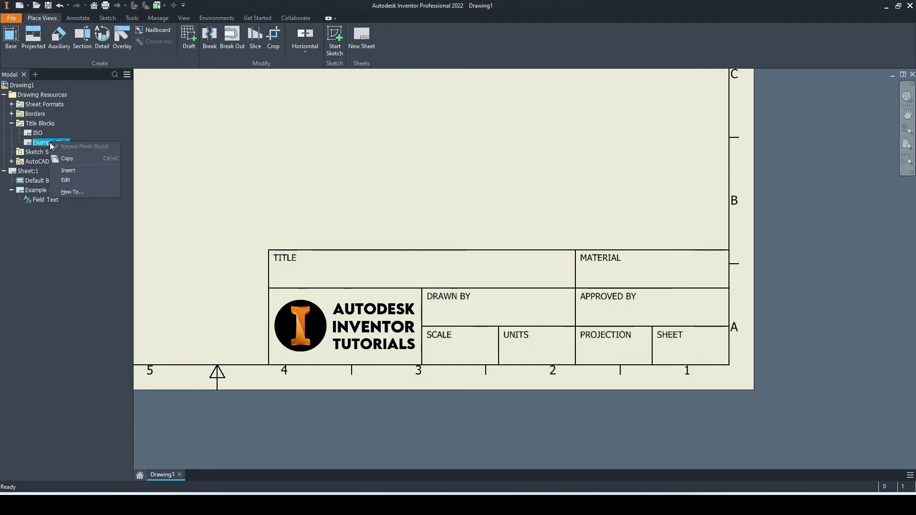
pyautogui.click(65, 181)
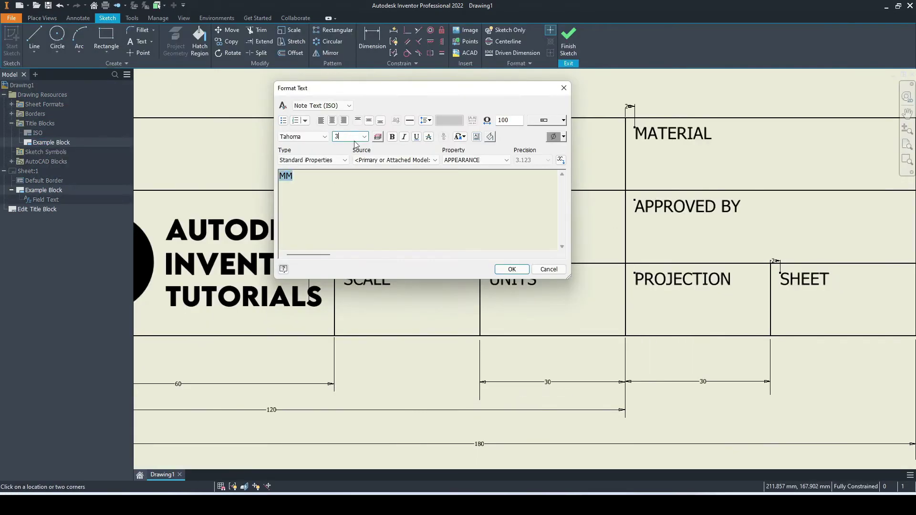
pyautogui.click(515, 279)
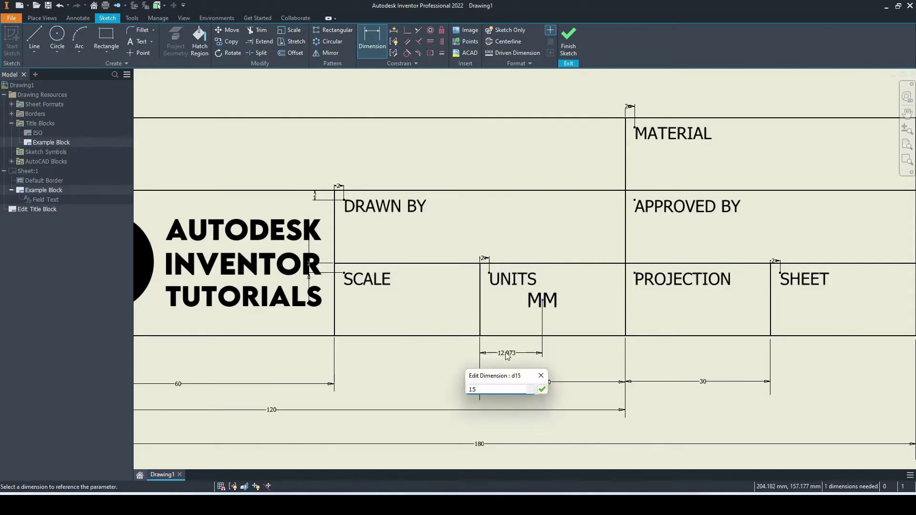
pyautogui.press('Return')
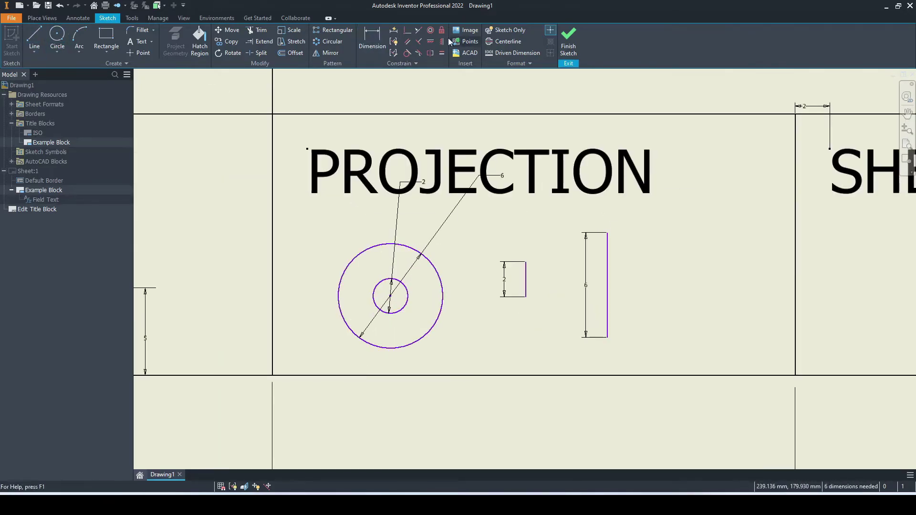
# Draw the projection symbol in the PROJECTION cell with 2 mm and 6 mm circles, a 6 mm long cone tapering from 6 to 2 mm, and centre lines
pyautogui.rightClick(474, 241)
pyautogui.click(482, 261)
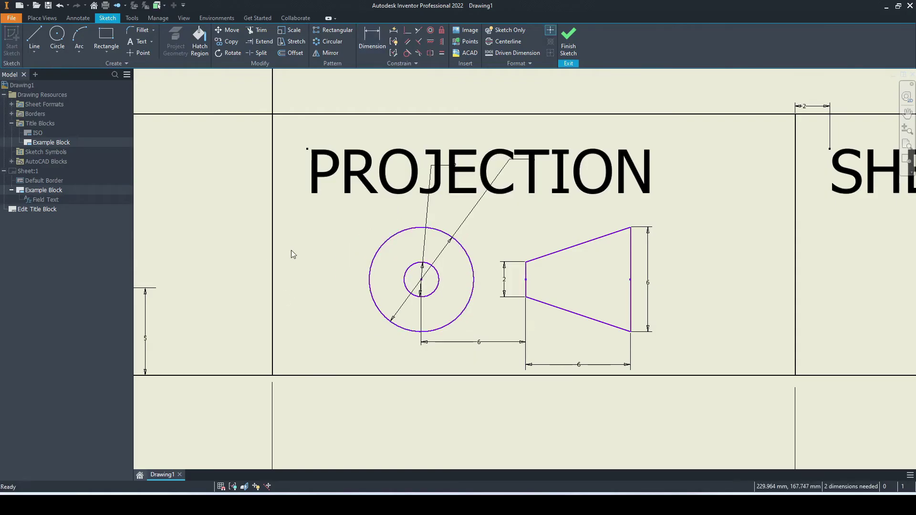
pyautogui.press('l')
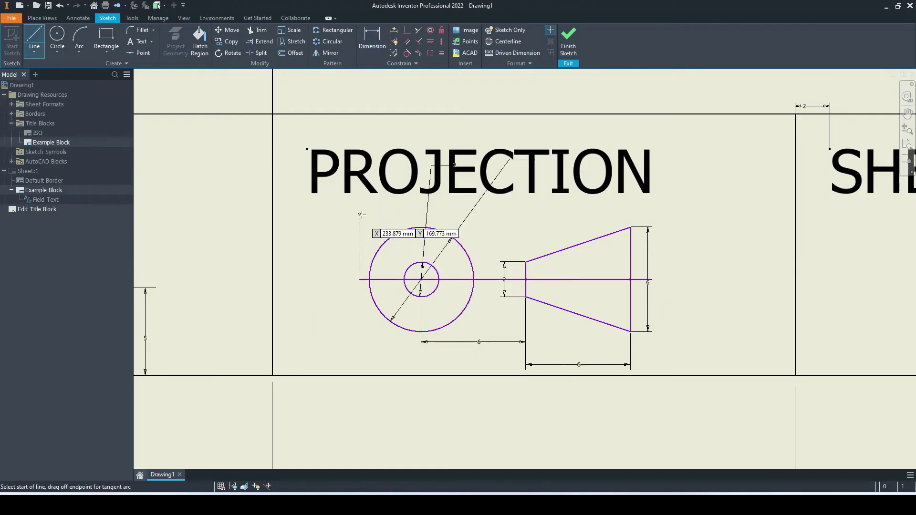
pyautogui.click(324, 52)
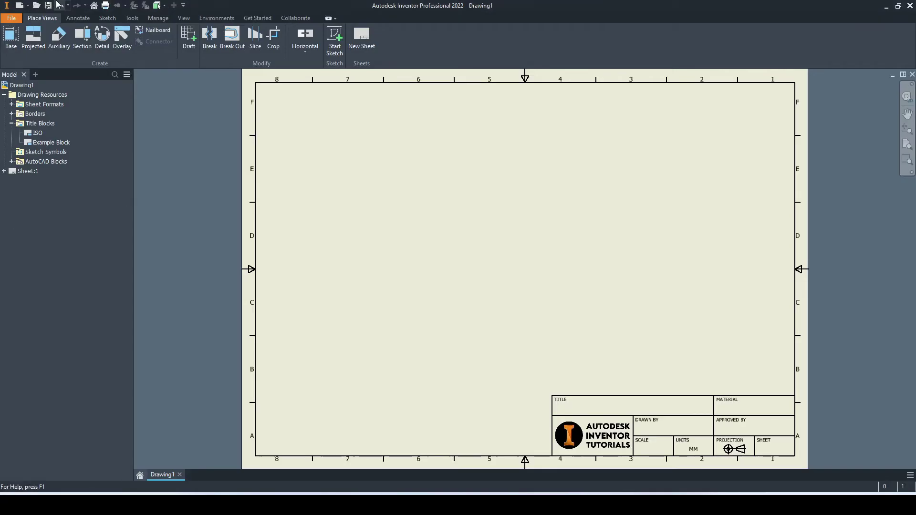
# Save a copy of the drawing as a template named Example 2D Template in the en-US templates folder
pyautogui.click(13, 19)
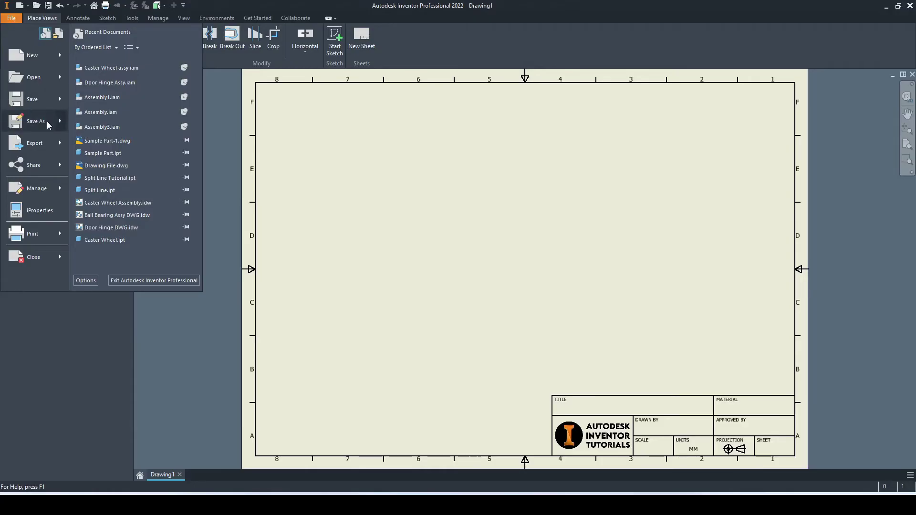
pyautogui.moveTo(47, 125)
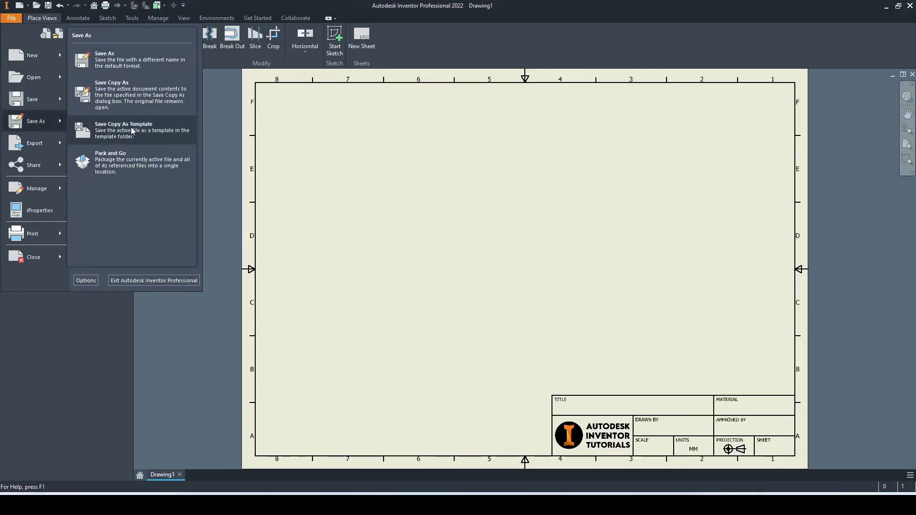
pyautogui.click(153, 131)
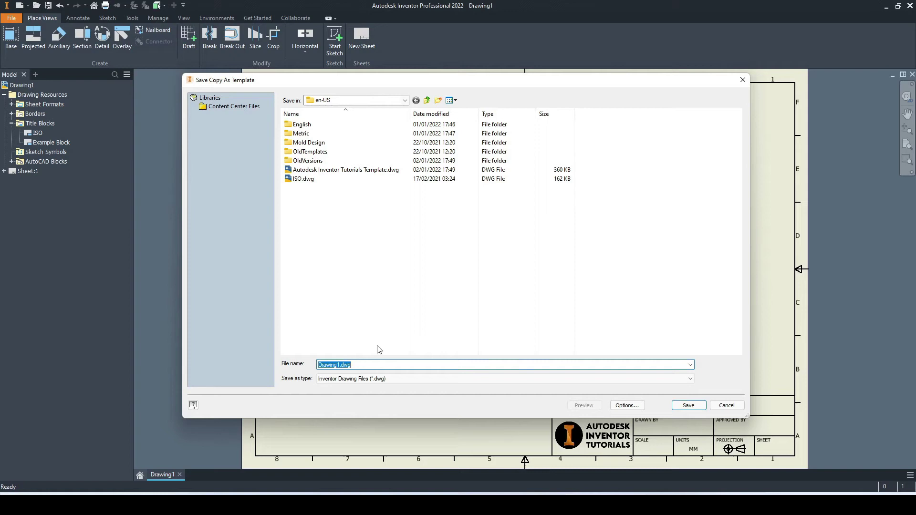
pyautogui.write('Example 2')
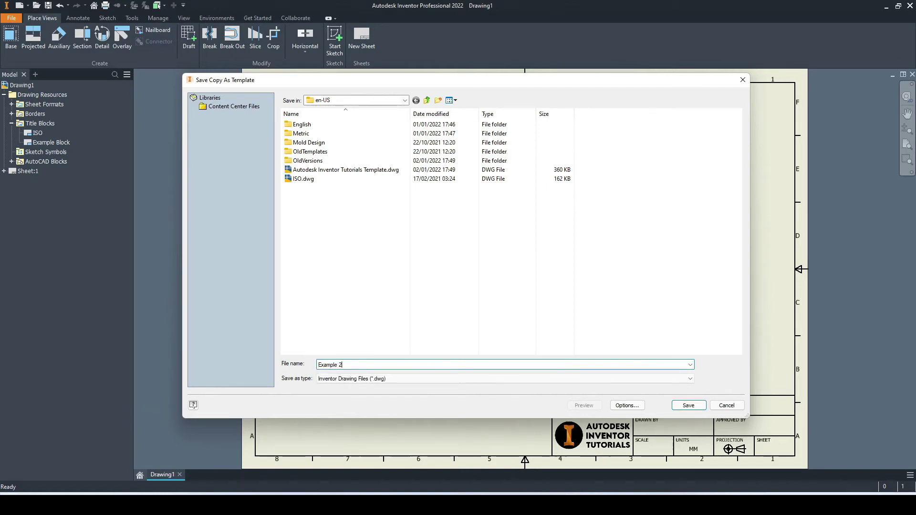
pyautogui.write('D Template')
pyautogui.click(688, 405)
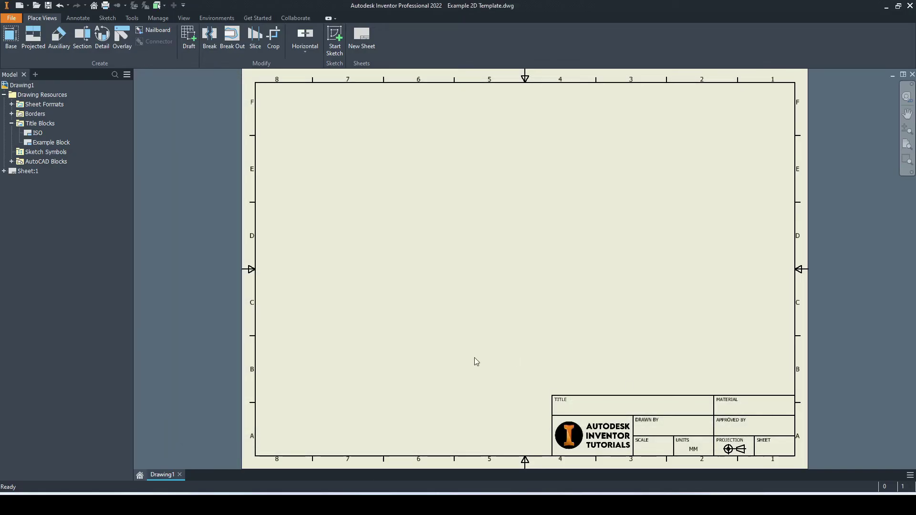
# Create a new drawing from the Example 2D Template.dwg template
pyautogui.click(139, 476)
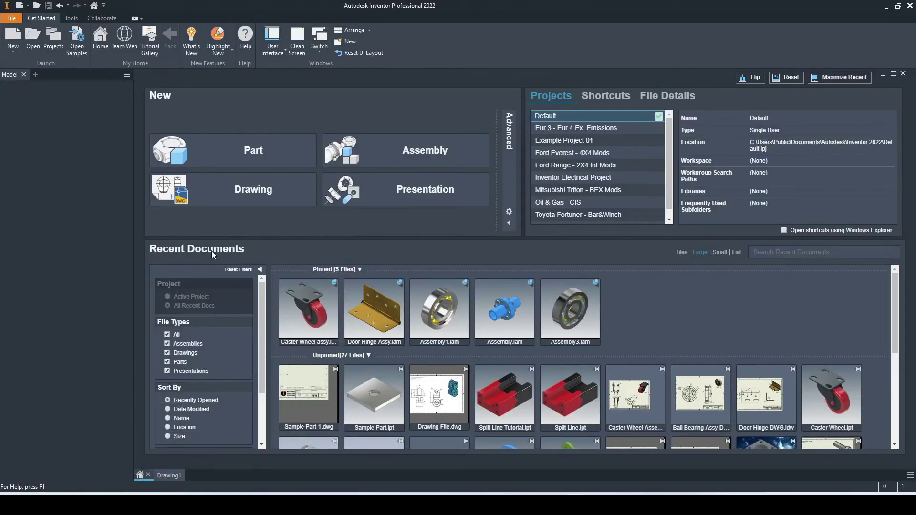
pyautogui.click(13, 38)
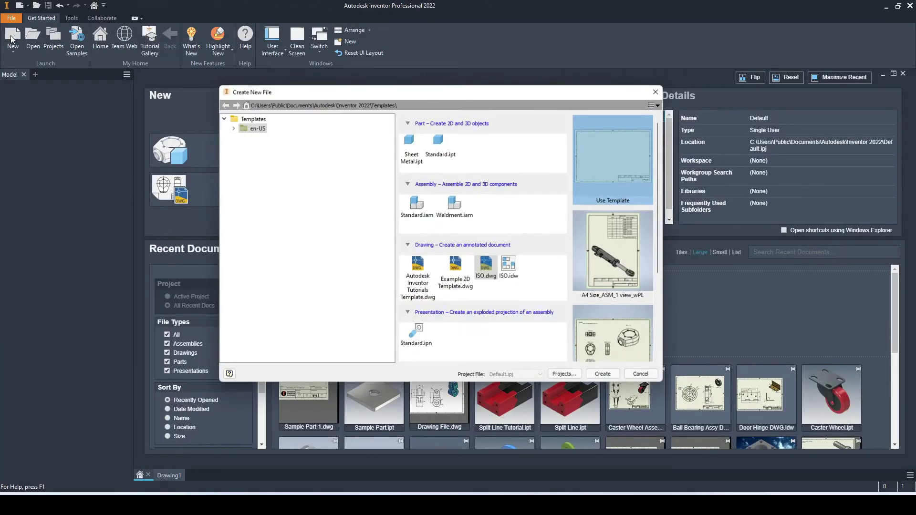
pyautogui.click(456, 272)
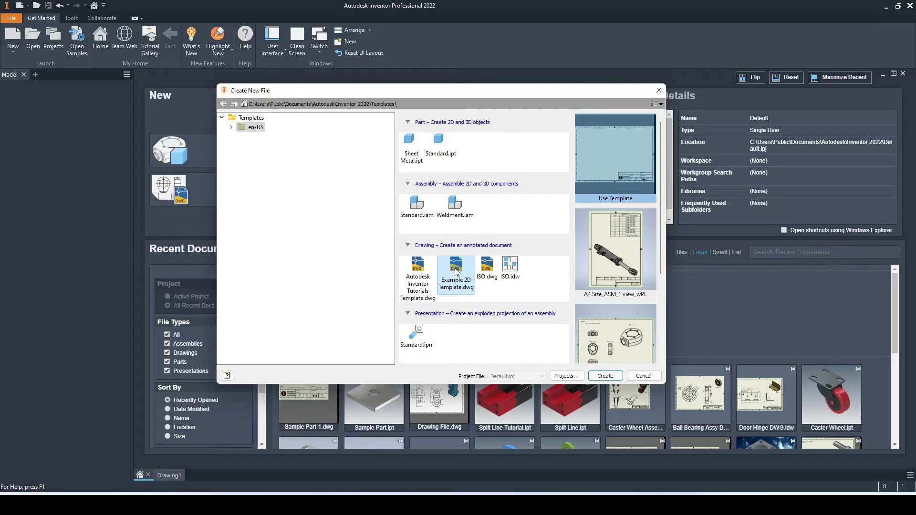
pyautogui.click(604, 376)
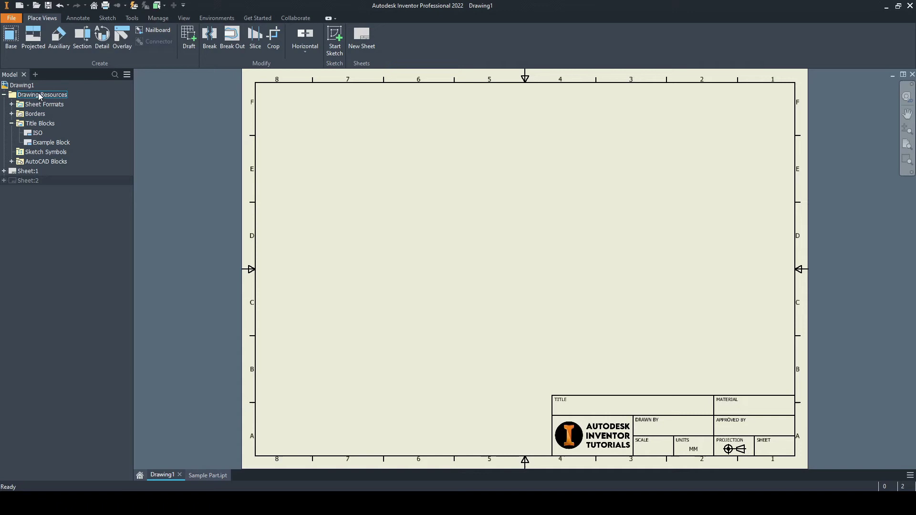
# Edit the Example Block title block definition, adding text linked to the Standard iProperties TITLE property in the TITLE cell
pyautogui.click(49, 144)
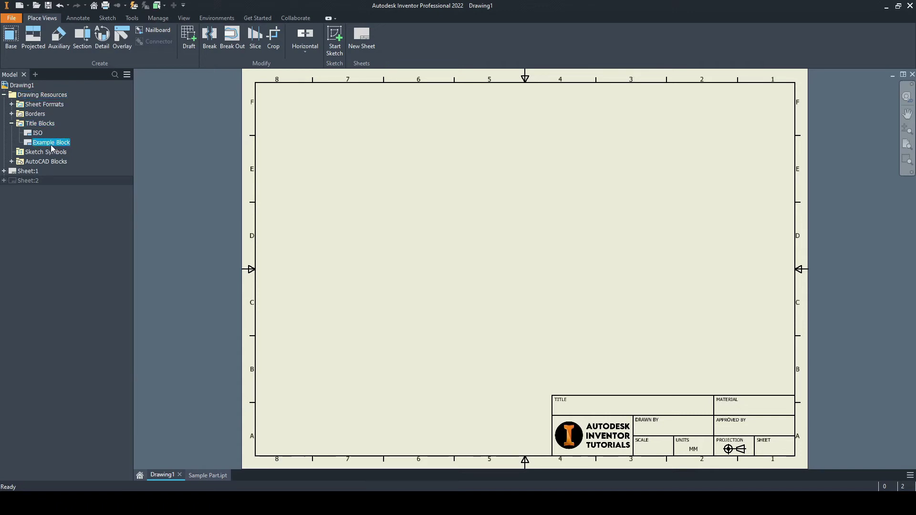
pyautogui.rightClick(52, 148)
pyautogui.click(67, 183)
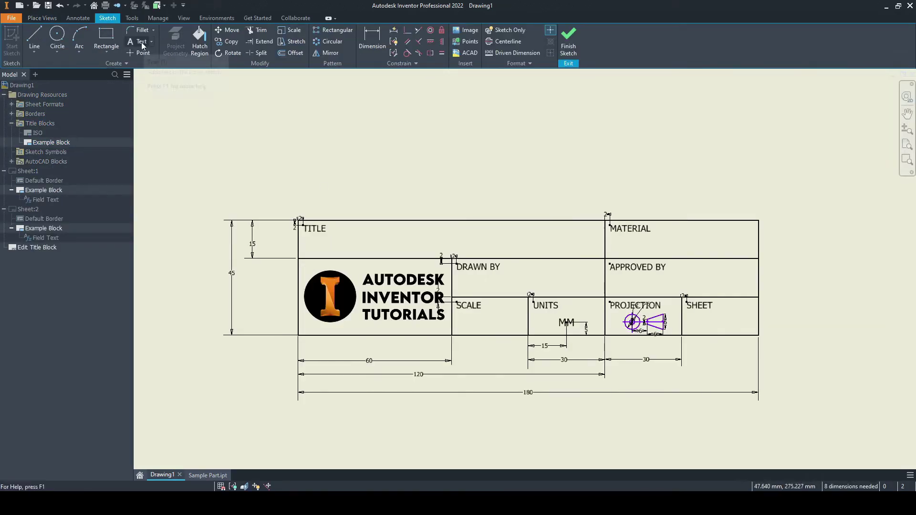
pyautogui.click(143, 42)
pyautogui.click(363, 240)
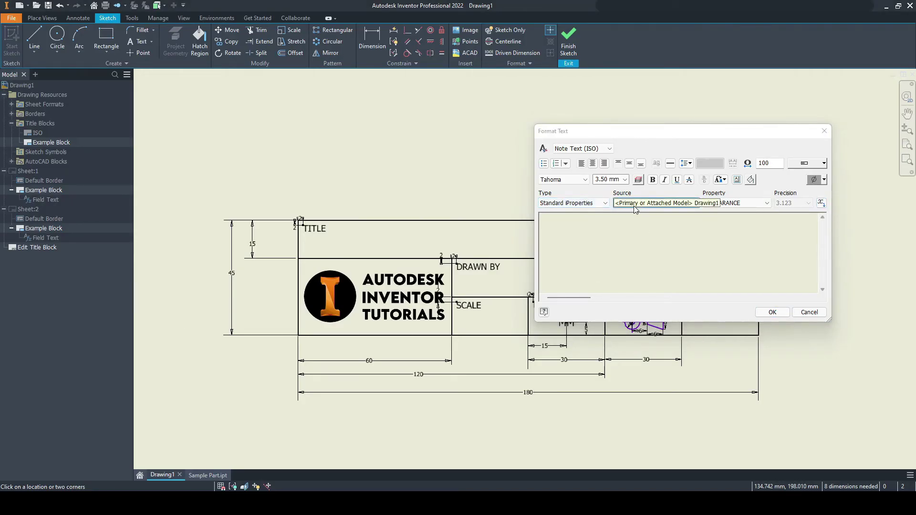
pyautogui.click(740, 204)
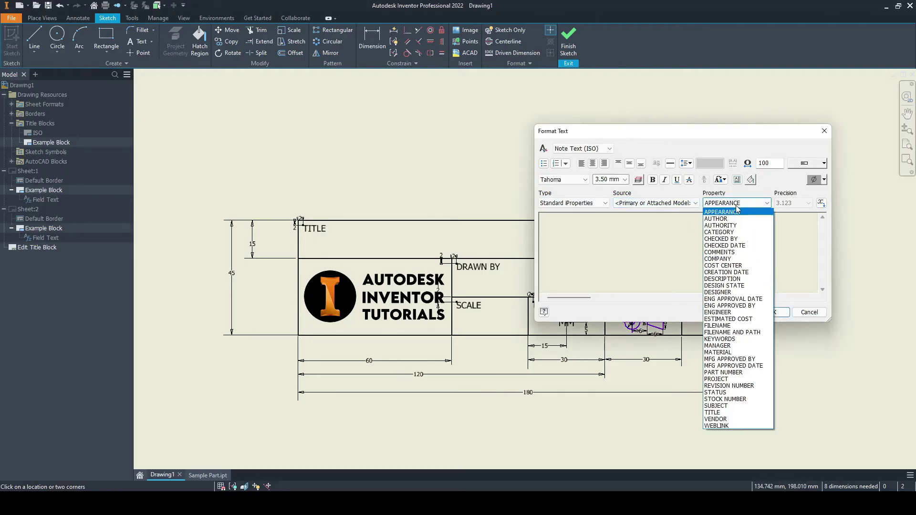
pyautogui.click(725, 412)
pyautogui.click(821, 203)
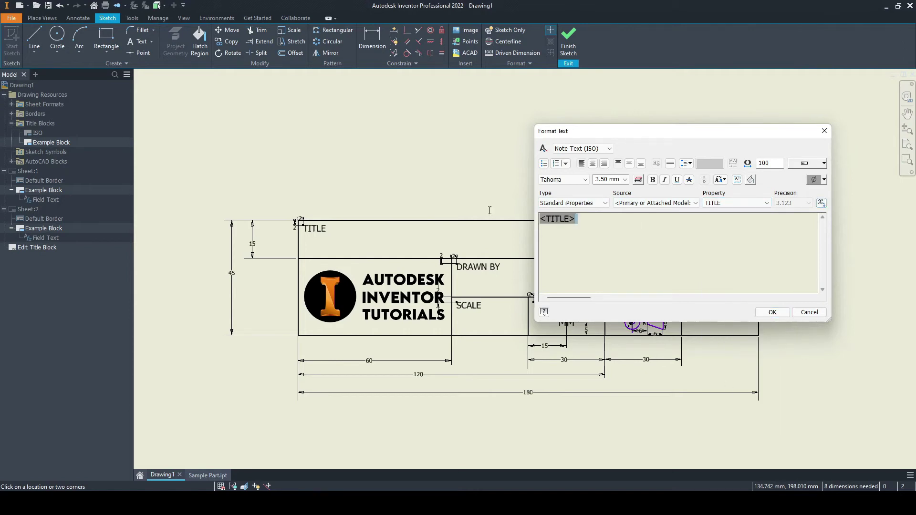
pyautogui.click(772, 312)
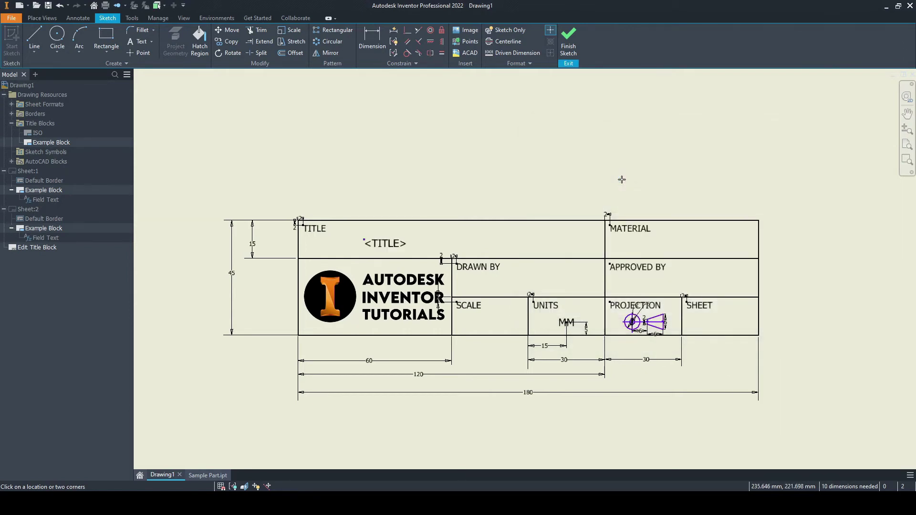
# Move the <TITLE> field closer to the middle of its cell and save the edits to Example Block
pyautogui.rightClick(424, 129)
pyautogui.click(448, 130)
pyautogui.moveTo(364, 244); pyautogui.dragTo(388, 244)
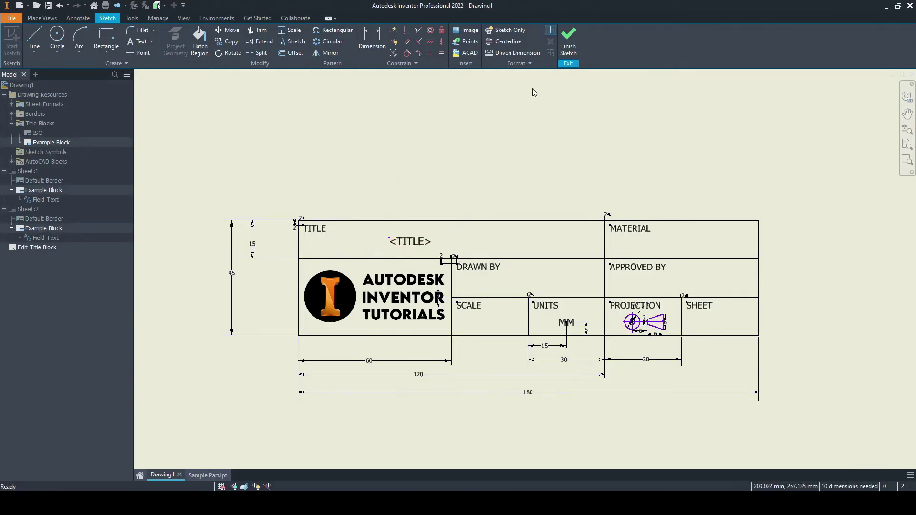
pyautogui.click(568, 39)
pyautogui.click(398, 262)
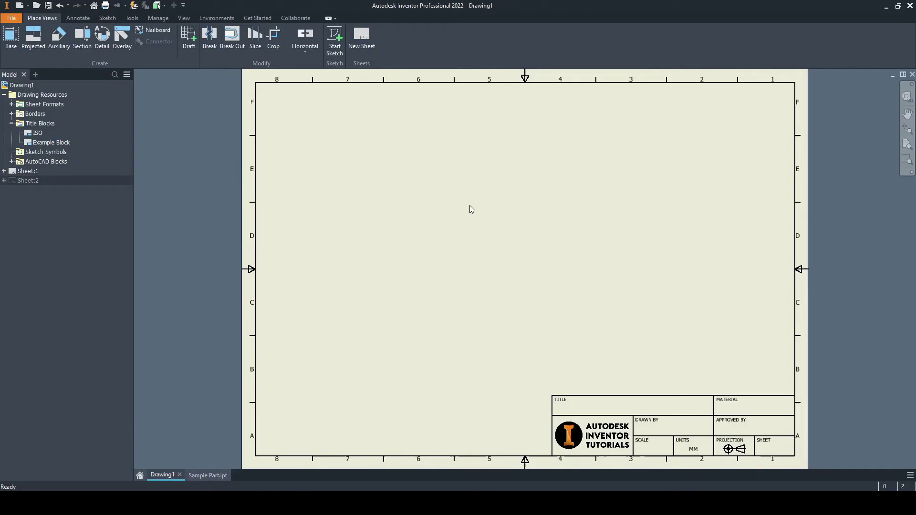
# Place a 1:1 front base view of Sample Part with projected side and isometric views on the sheet
pyautogui.click(11, 38)
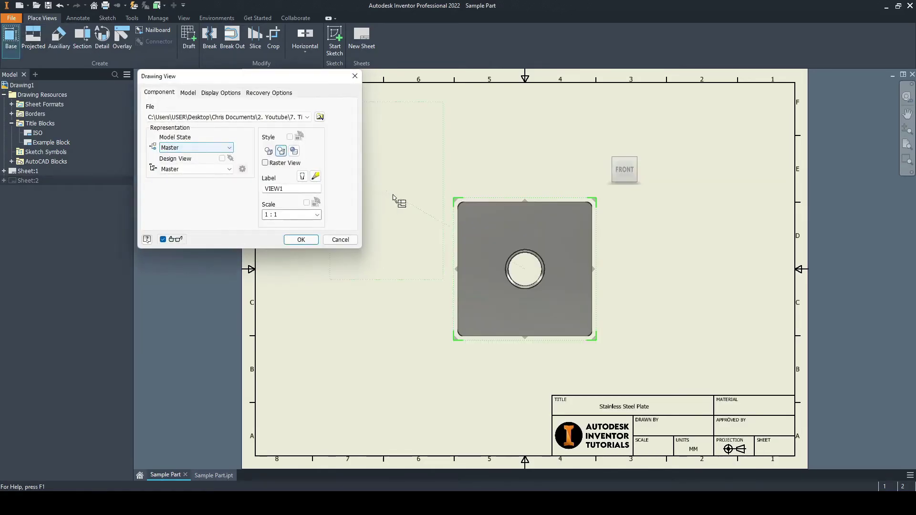
pyautogui.moveTo(595, 204)
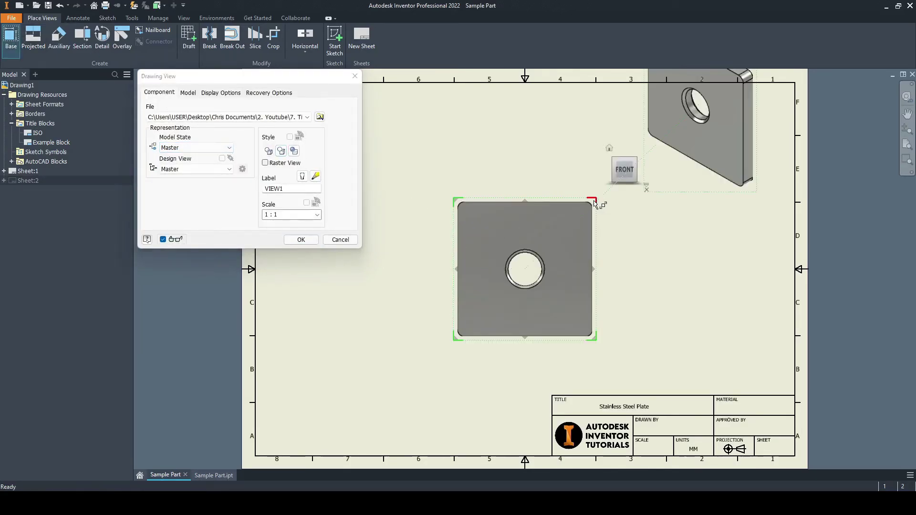
pyautogui.click(593, 269)
pyautogui.click(299, 240)
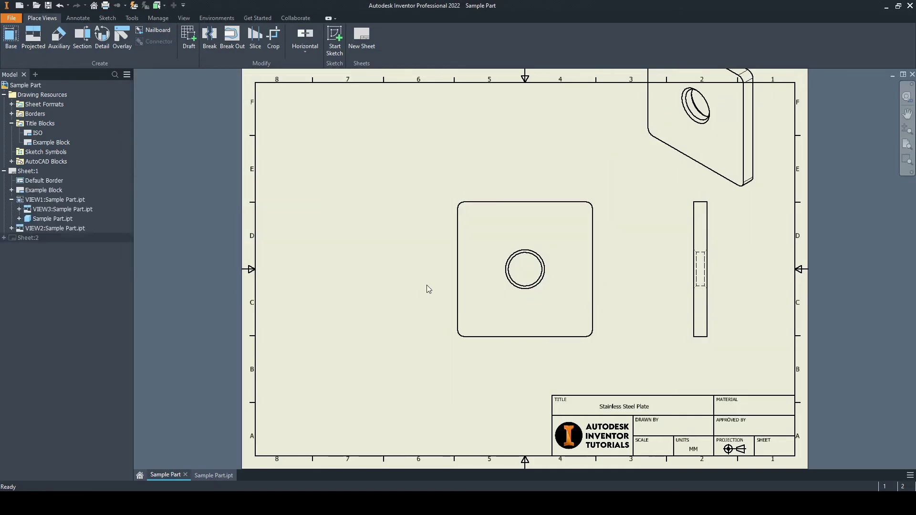
# Shift the front view towards the sheet's left half and change the isometric view to shaded style
pyautogui.moveTo(454, 287); pyautogui.dragTo(316, 302)
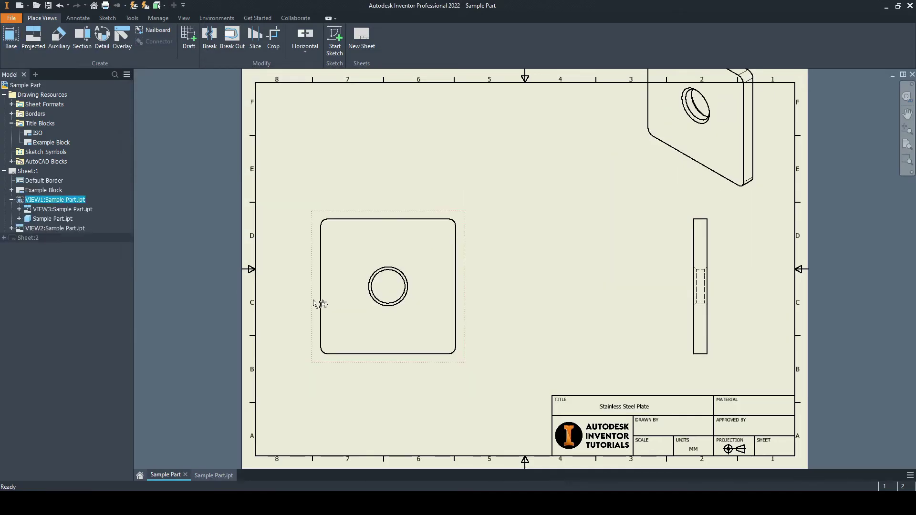
pyautogui.doubleClick(689, 199)
pyautogui.click(301, 240)
pyautogui.scroll(5, 530, 241)
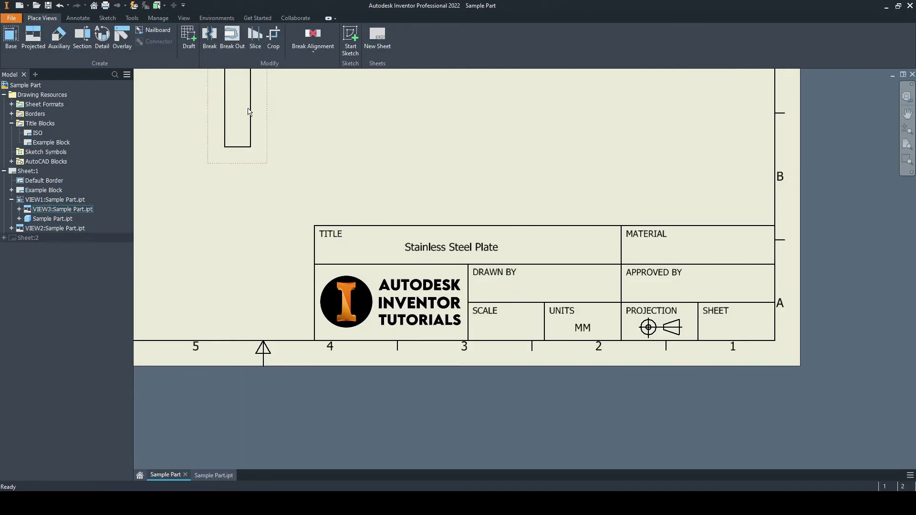
pyautogui.scroll(-6, 481, 250)
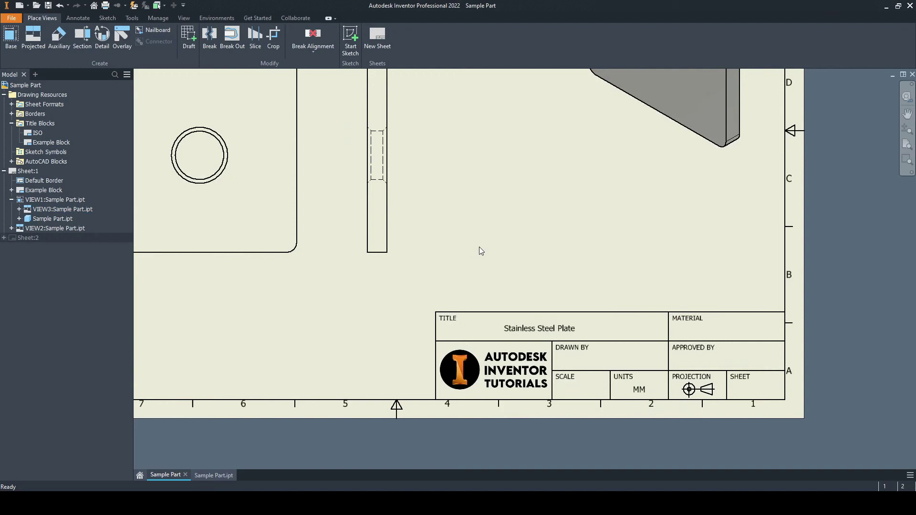
# Set the Title iProperty of Sample Part.ipt to Stainless Steel Plate with Jacking Hole
pyautogui.click(217, 475)
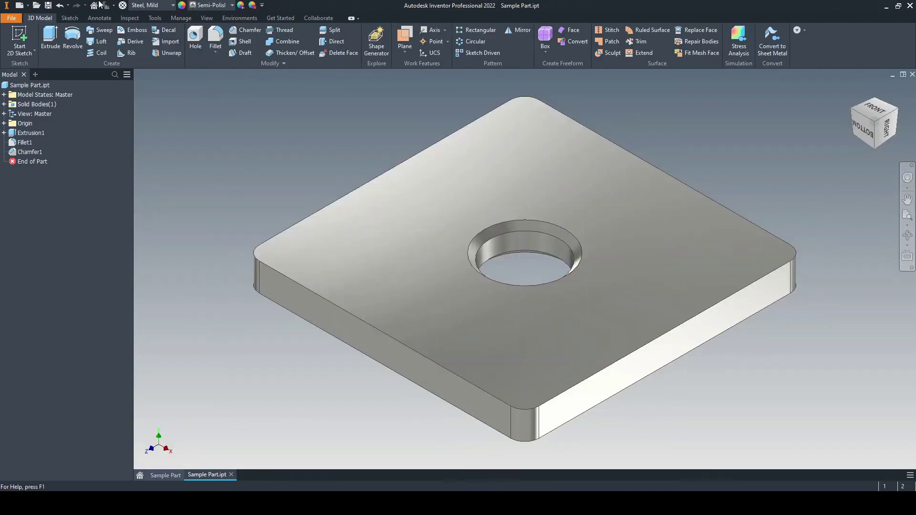
pyautogui.click(11, 18)
pyautogui.click(38, 211)
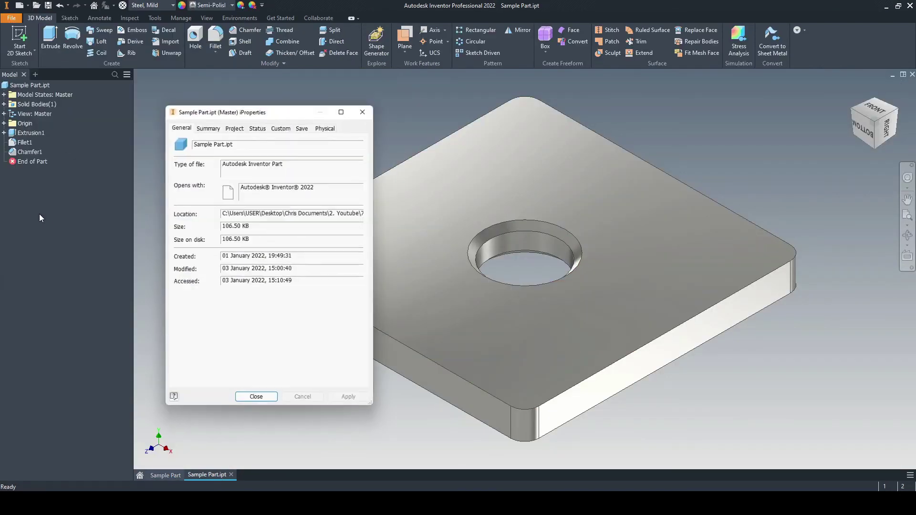
pyautogui.click(209, 127)
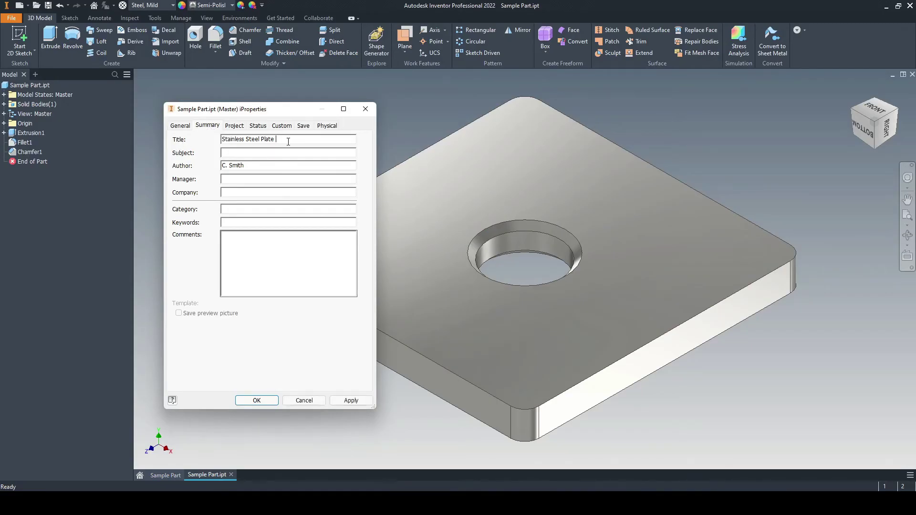
pyautogui.write('with a')
pyautogui.click(257, 401)
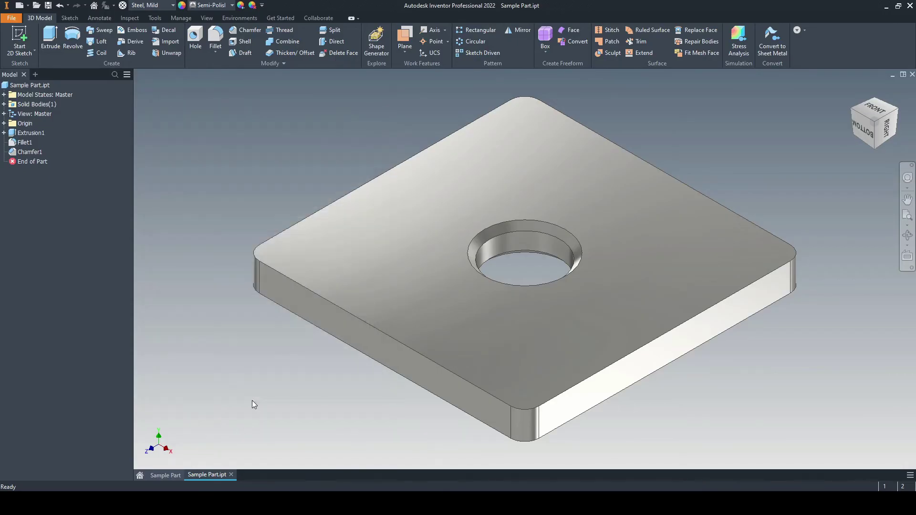
# Save the part and return to the drawing to check the title block
pyautogui.click(48, 6)
pyautogui.click(166, 475)
pyautogui.scroll(3, 541, 336)
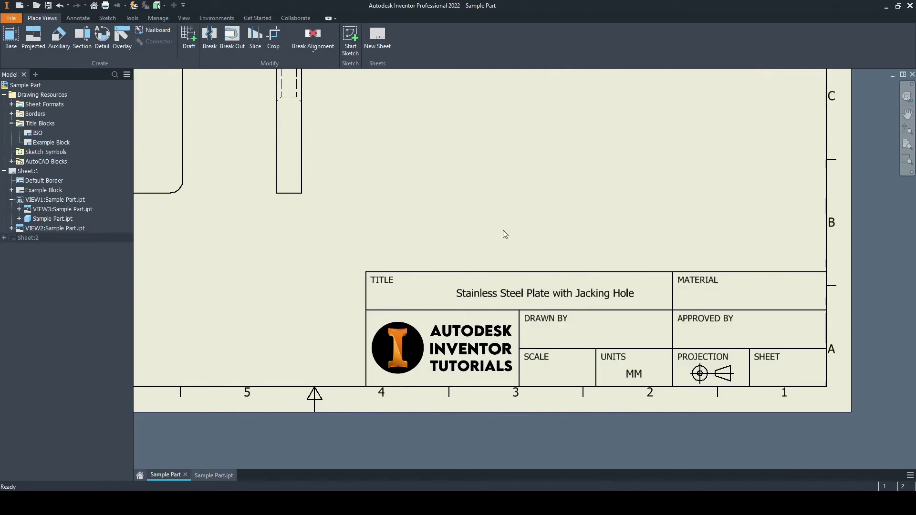
# Add text linked to the MATERIAL property in the Example Block's MATERIAL cell and save the edits
pyautogui.rightClick(50, 143)
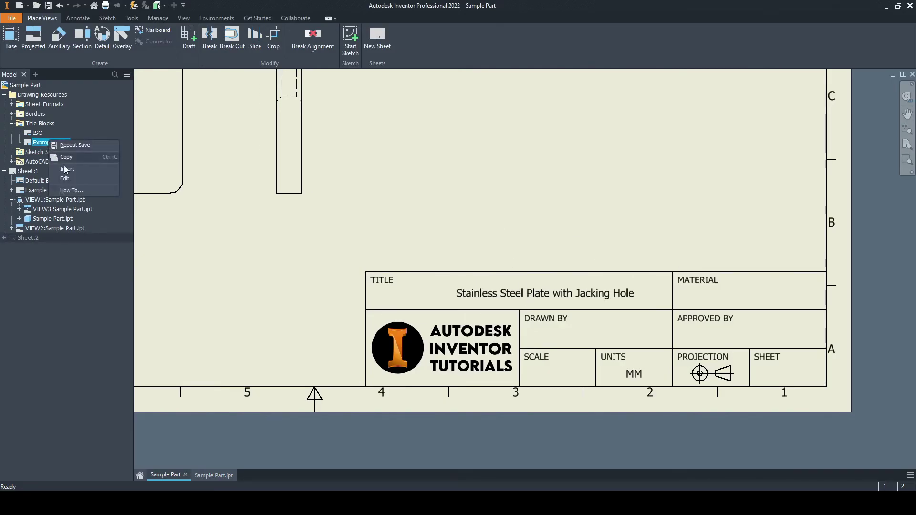
pyautogui.click(68, 179)
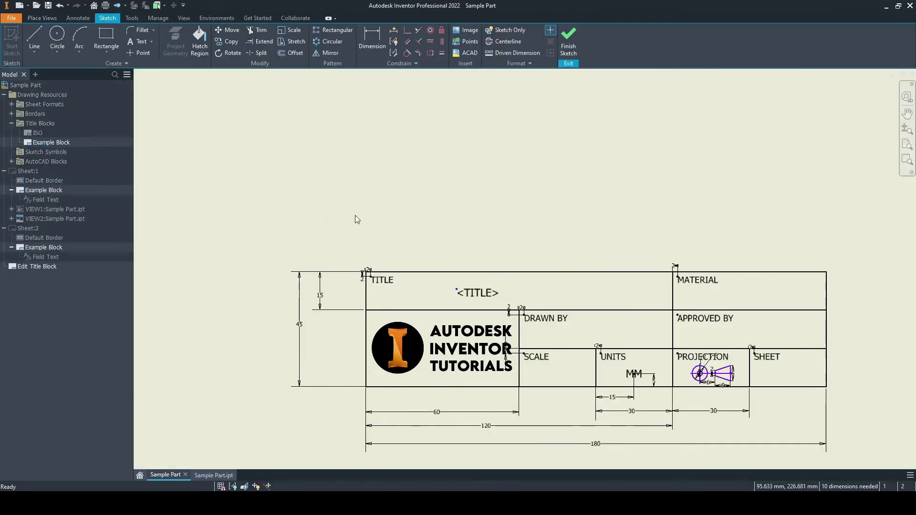
pyautogui.click(136, 41)
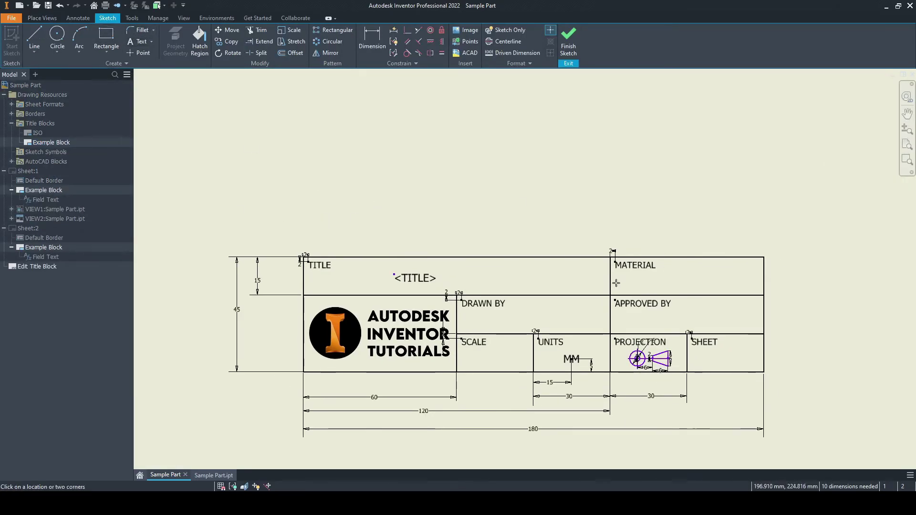
pyautogui.click(645, 278)
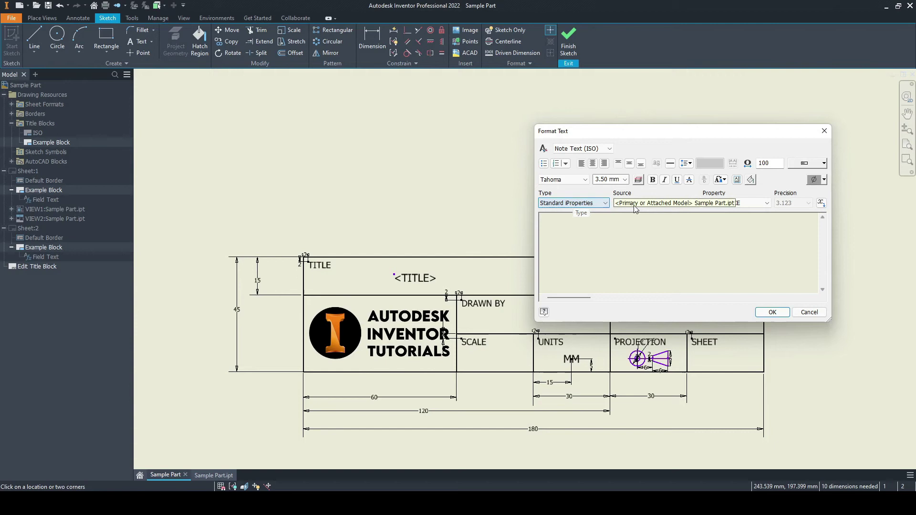
pyautogui.click(736, 205)
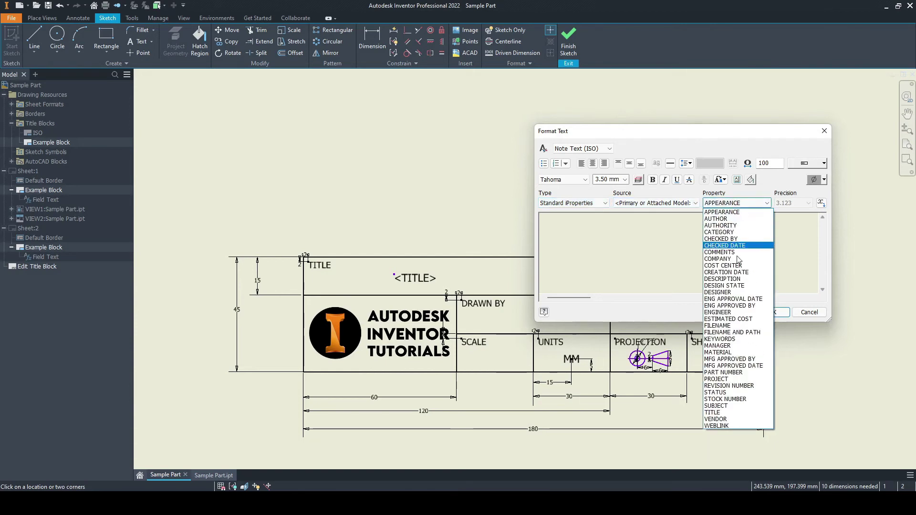
pyautogui.click(726, 352)
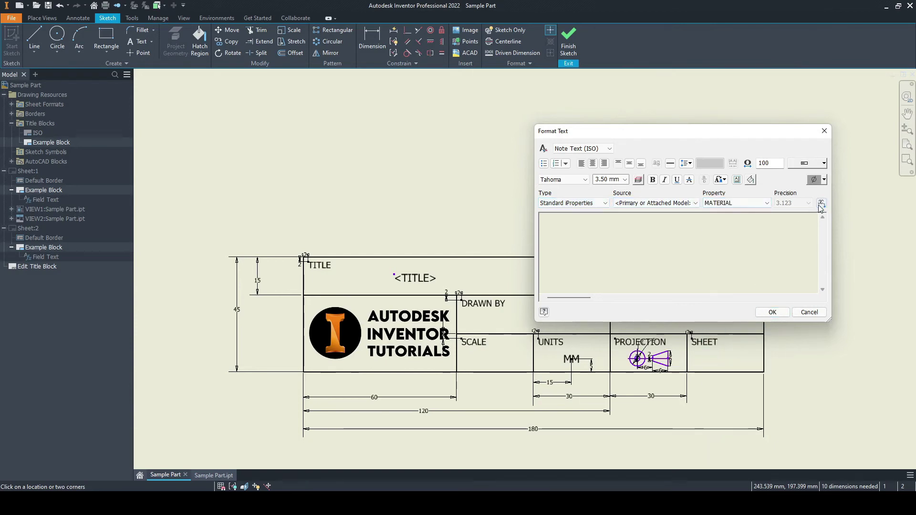
pyautogui.click(821, 203)
pyautogui.click(772, 311)
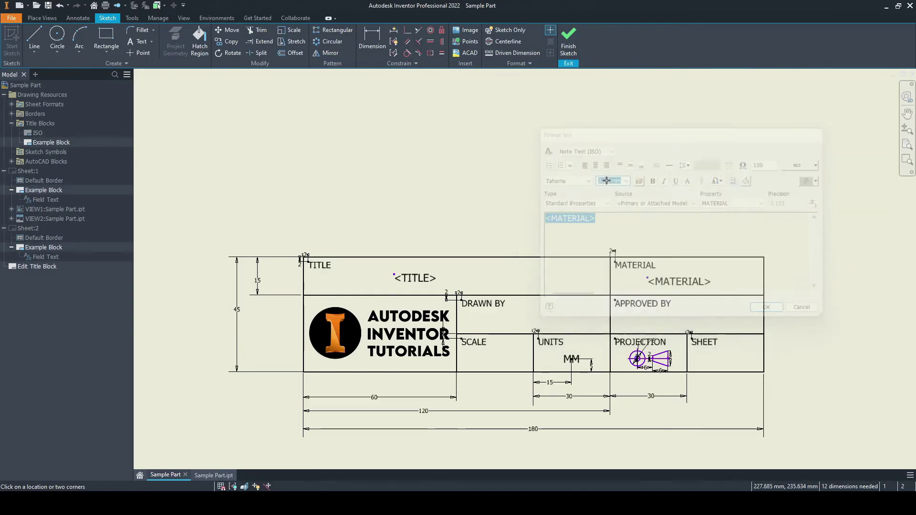
pyautogui.click(571, 47)
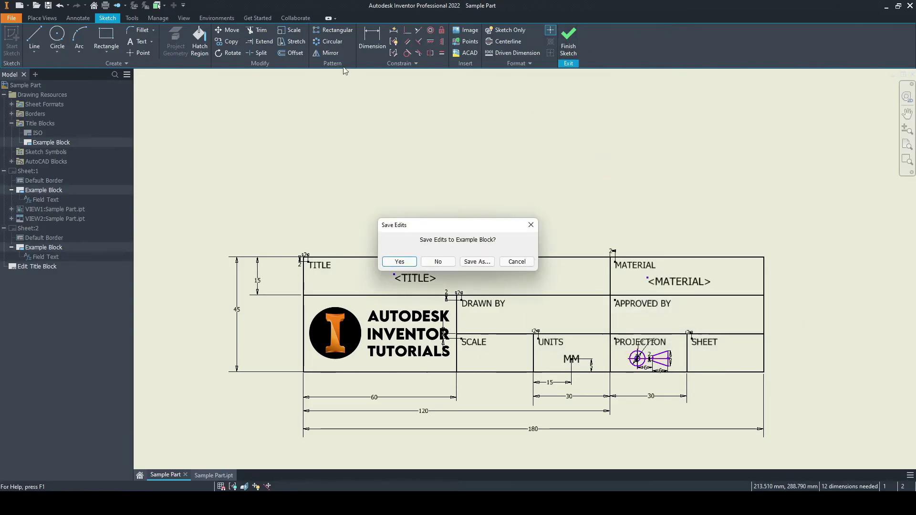
pyautogui.click(399, 262)
pyautogui.press('Home')
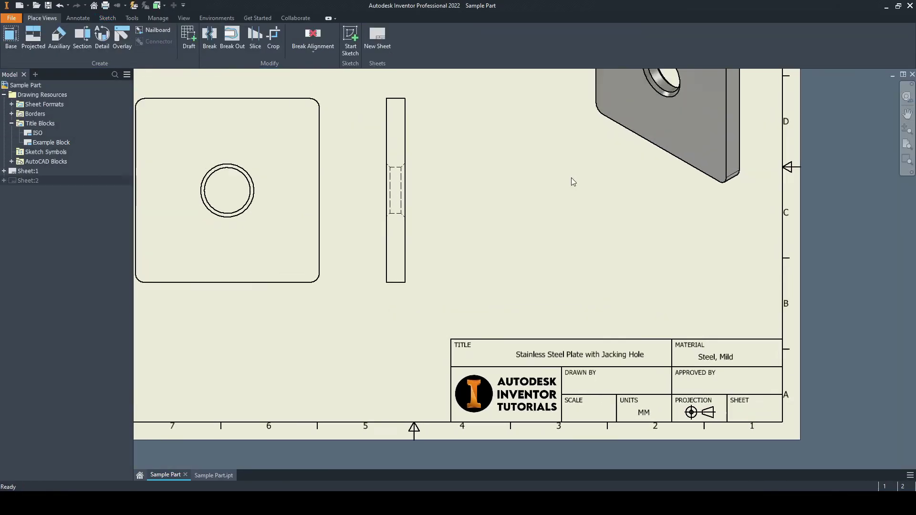
pyautogui.rightClick(573, 176)
pyautogui.click(567, 264)
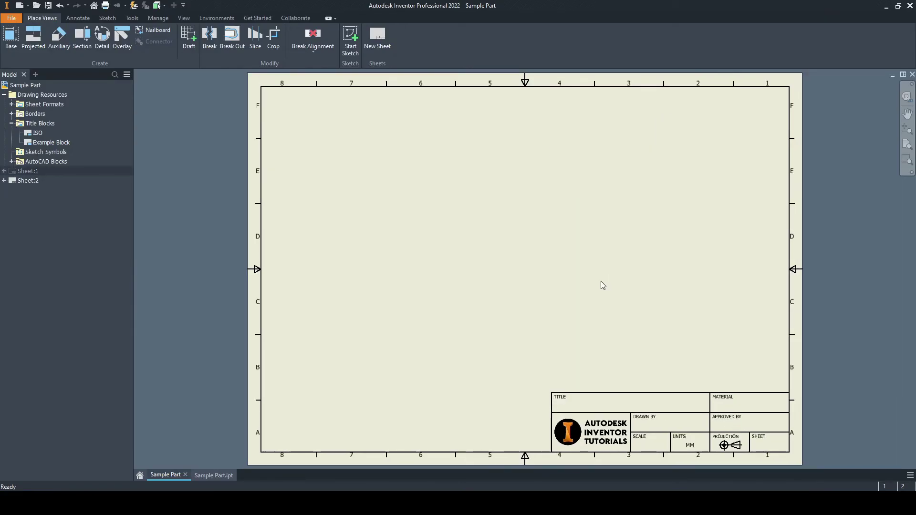
pyautogui.press('pageup')
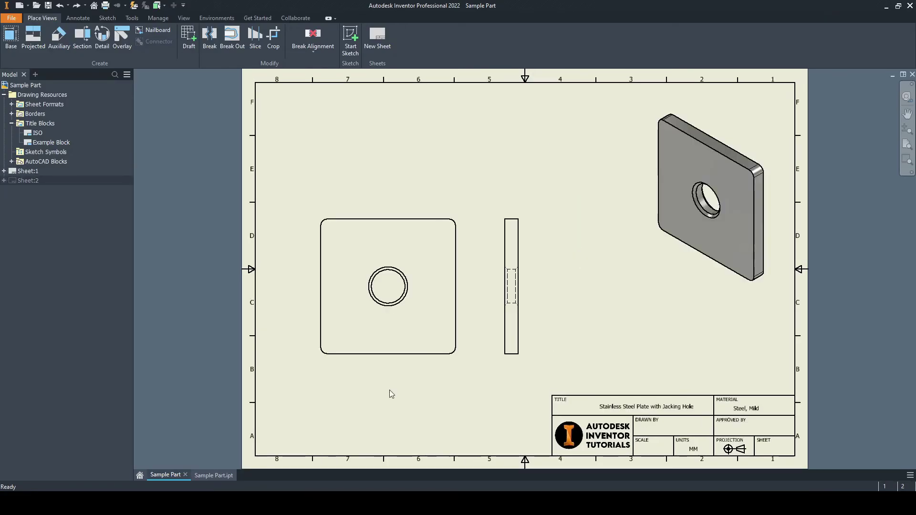
# Change the material of Sample Part.ipt to Stainless Steel and return to the drawing
pyautogui.click(213, 475)
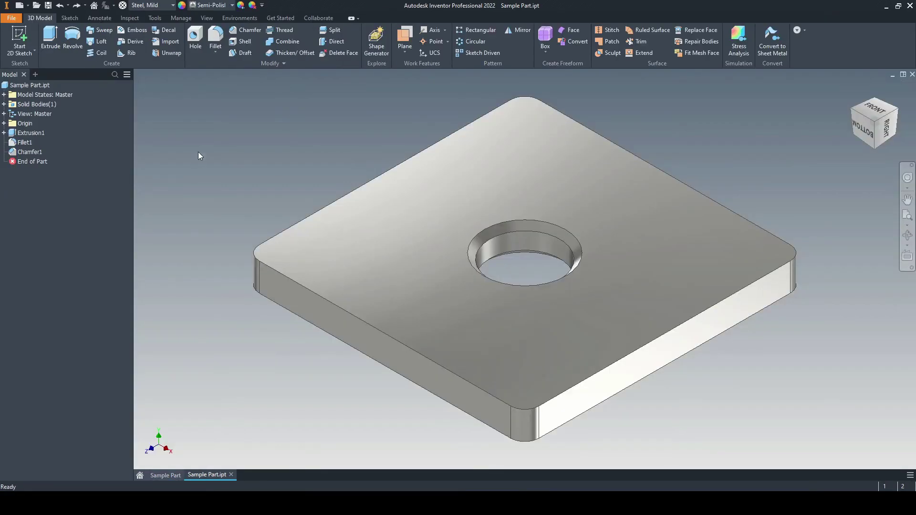
pyautogui.click(174, 5)
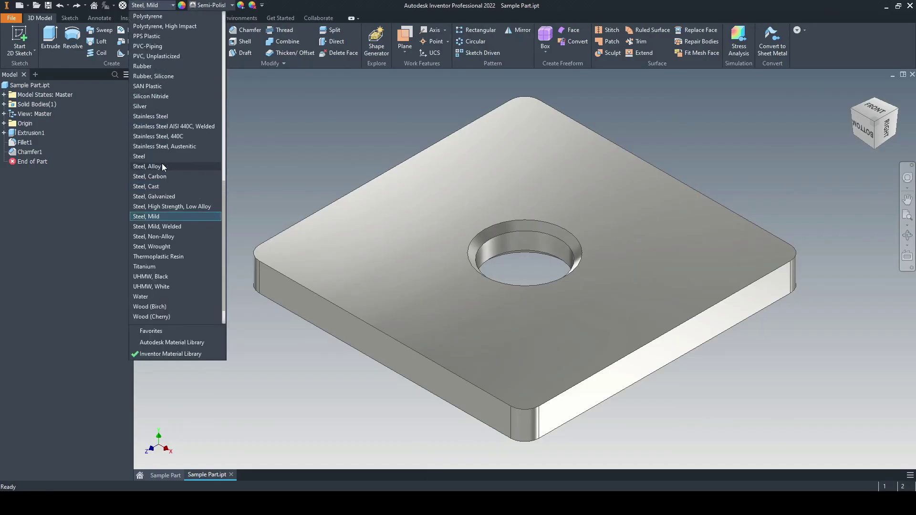
pyautogui.click(148, 116)
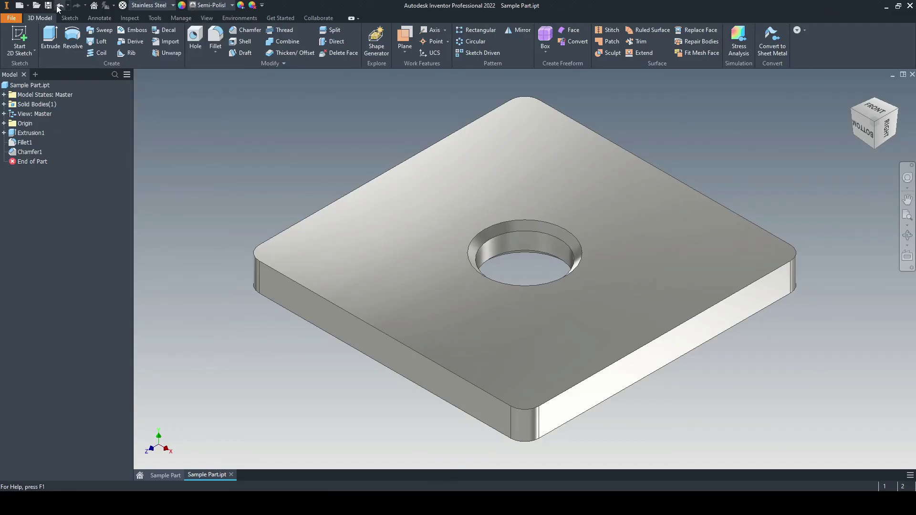
pyautogui.click(165, 475)
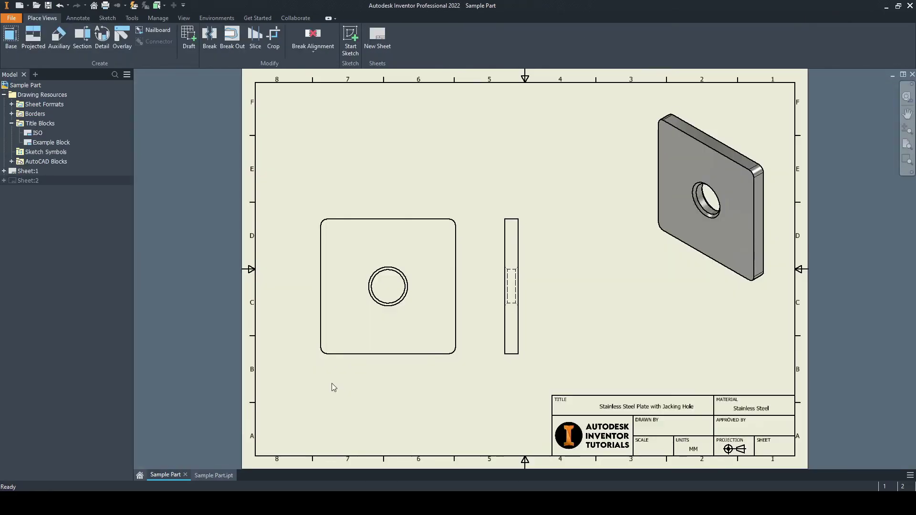
# Edit the Example Block to add 3 mm text linked to the current drawing's DESIGNER property in the DRAWN BY cell
pyautogui.scroll(3, 555, 300)
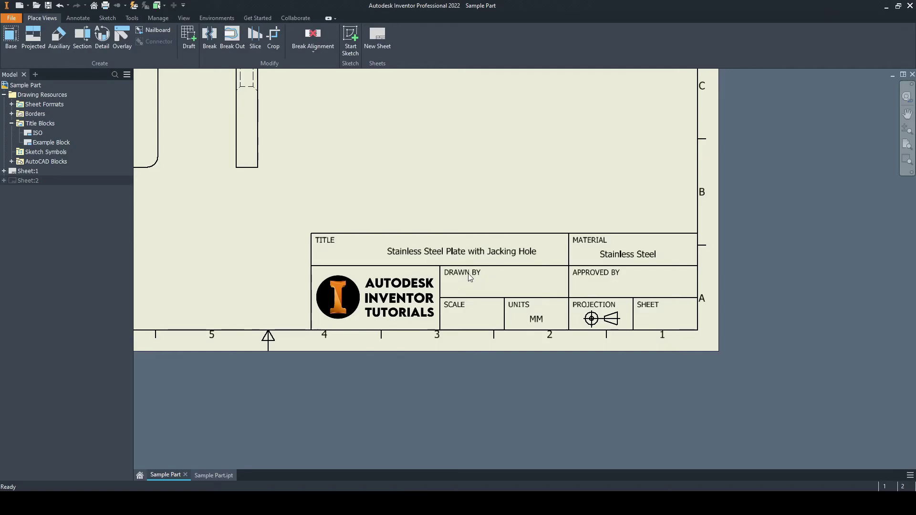
pyautogui.rightClick(53, 142)
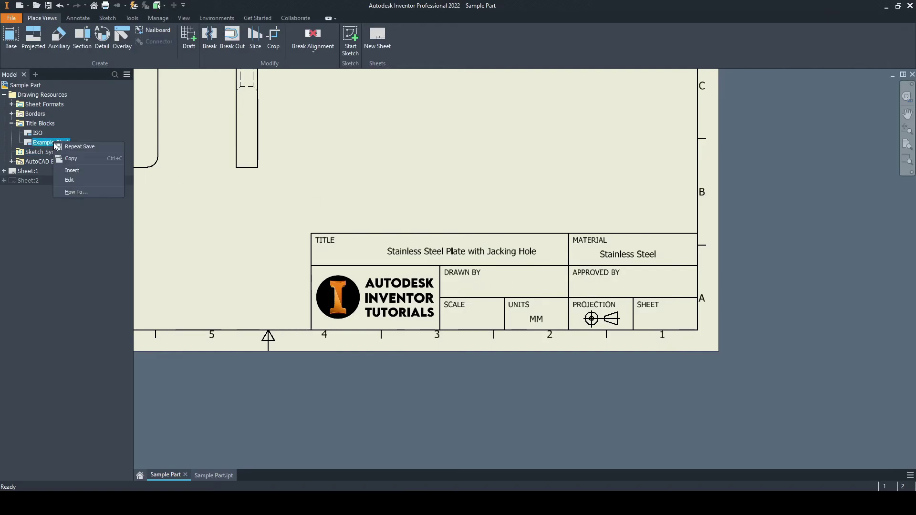
pyautogui.click(71, 180)
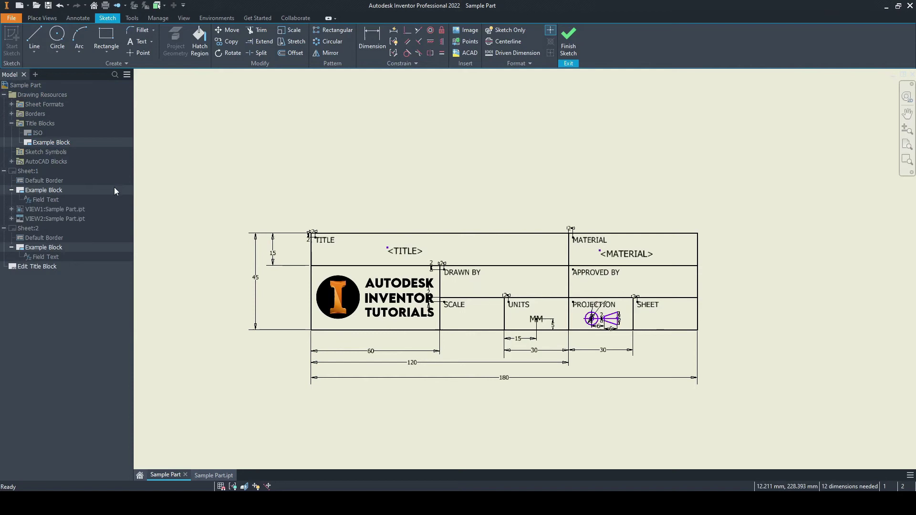
pyautogui.click(140, 41)
pyautogui.click(463, 289)
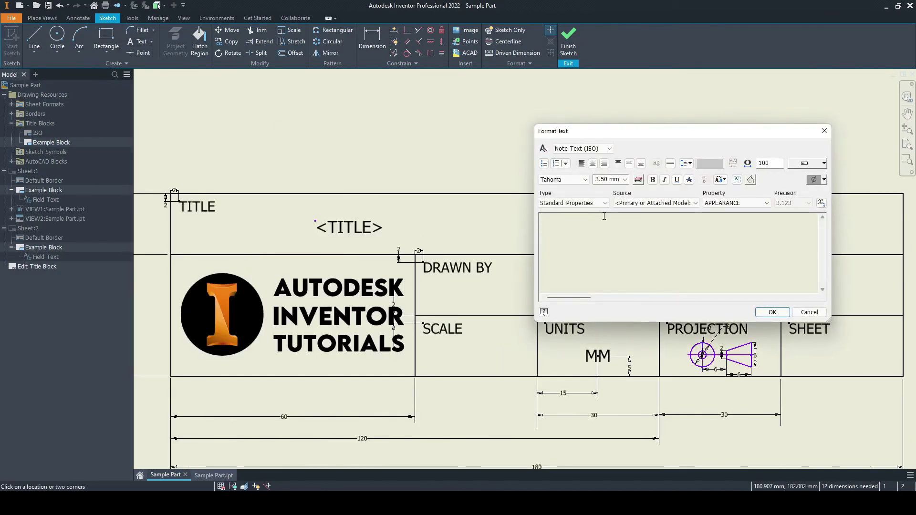
pyautogui.click(635, 202)
pyautogui.click(637, 219)
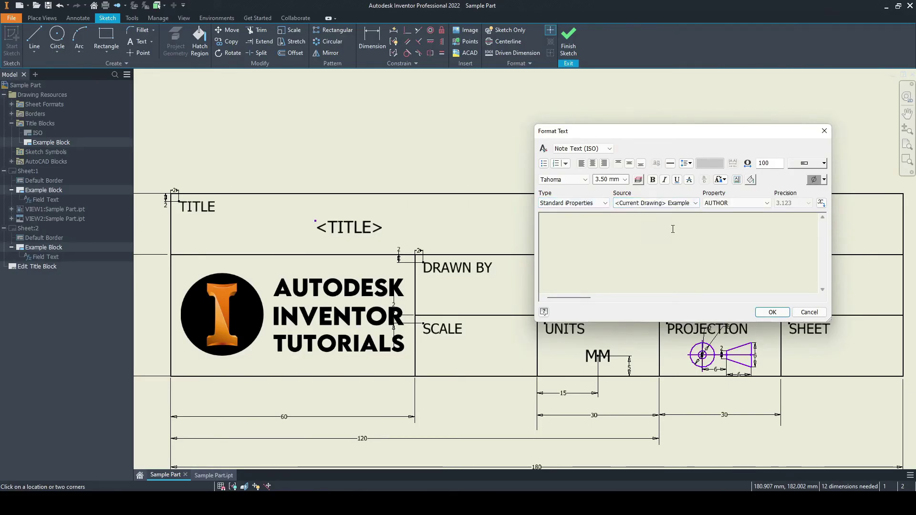
pyautogui.click(723, 203)
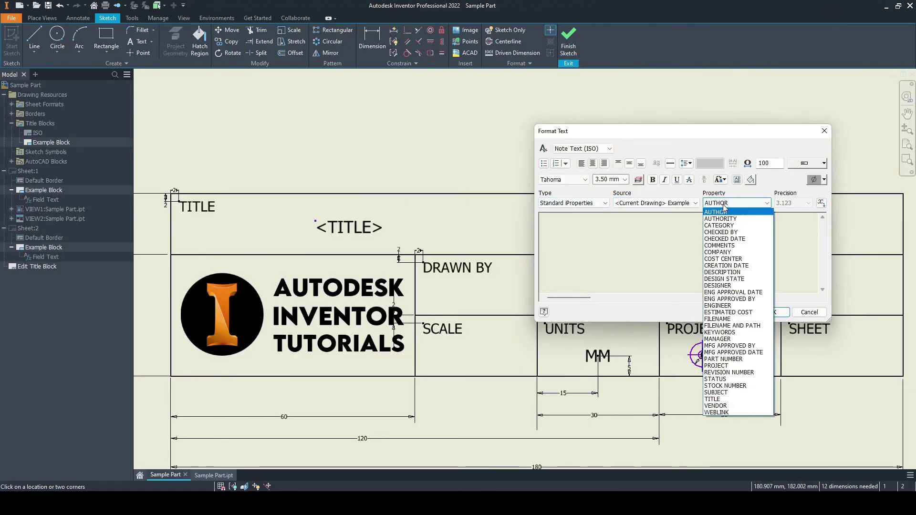
pyautogui.click(721, 285)
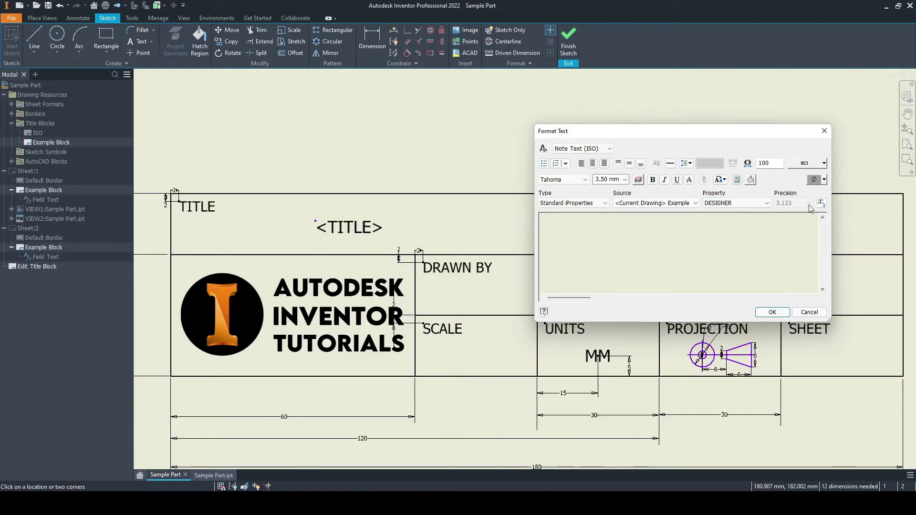
pyautogui.click(820, 203)
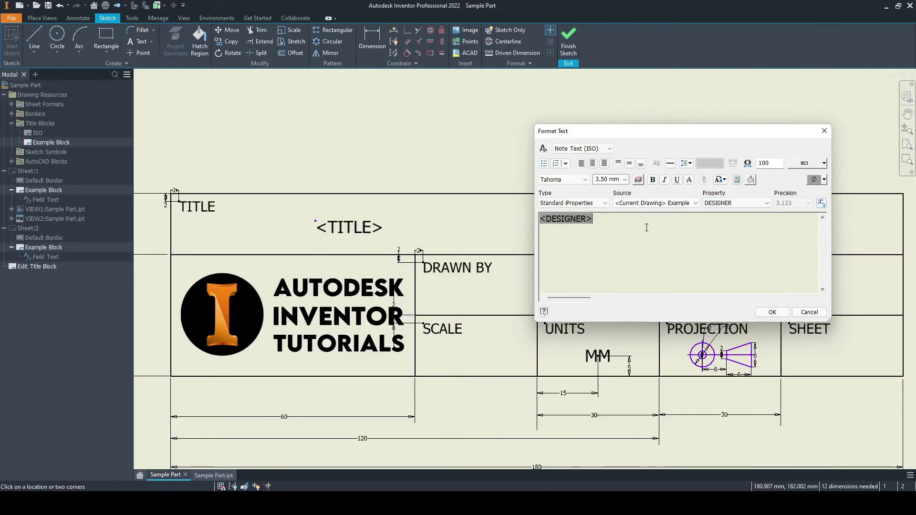
pyautogui.doubleClick(615, 180)
pyautogui.write('3')
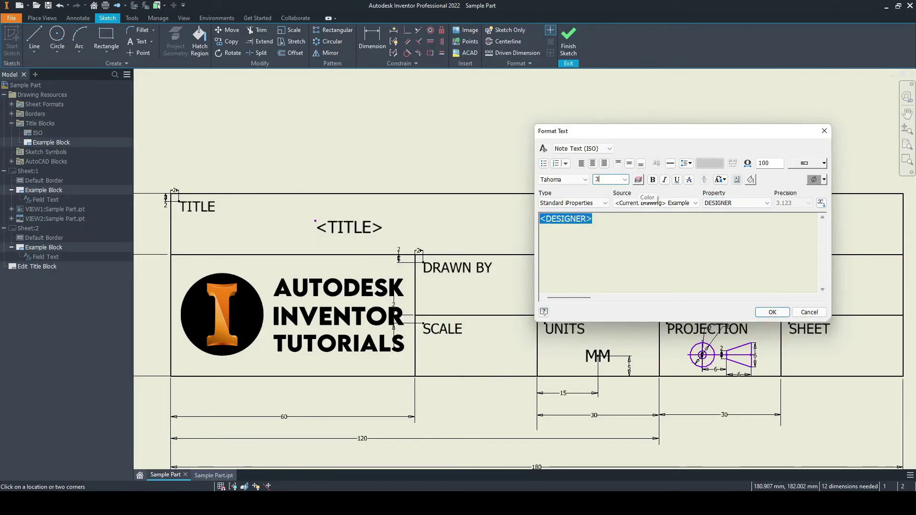
pyautogui.click(771, 312)
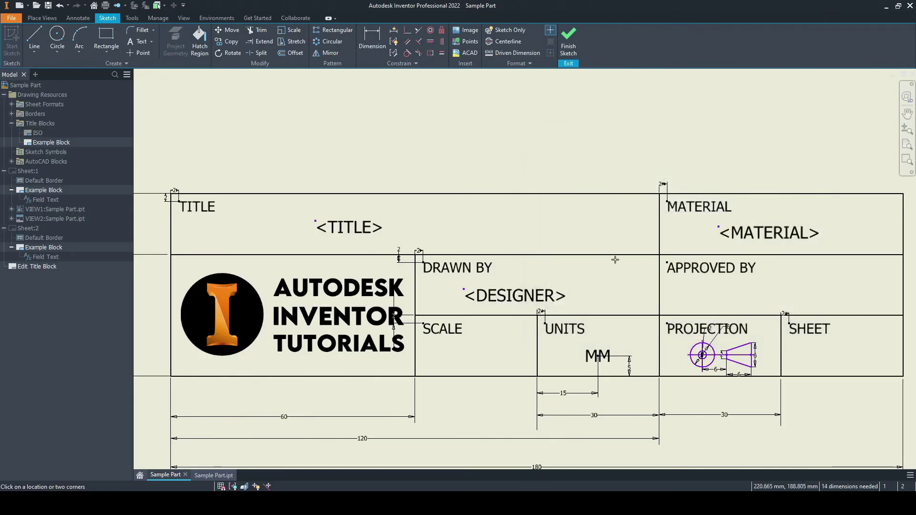
# Add 3 mm text linked to the current drawing's ENG APPROVED BY property in the APPROVED BY cell and save the edits to Example Block
pyautogui.click(139, 44)
pyautogui.click(724, 286)
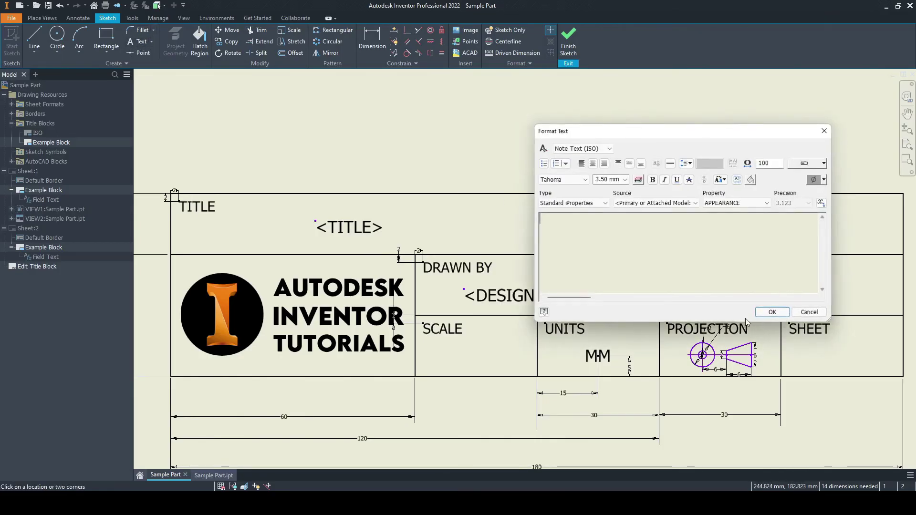
pyautogui.click(635, 204)
pyautogui.click(654, 220)
pyautogui.click(738, 204)
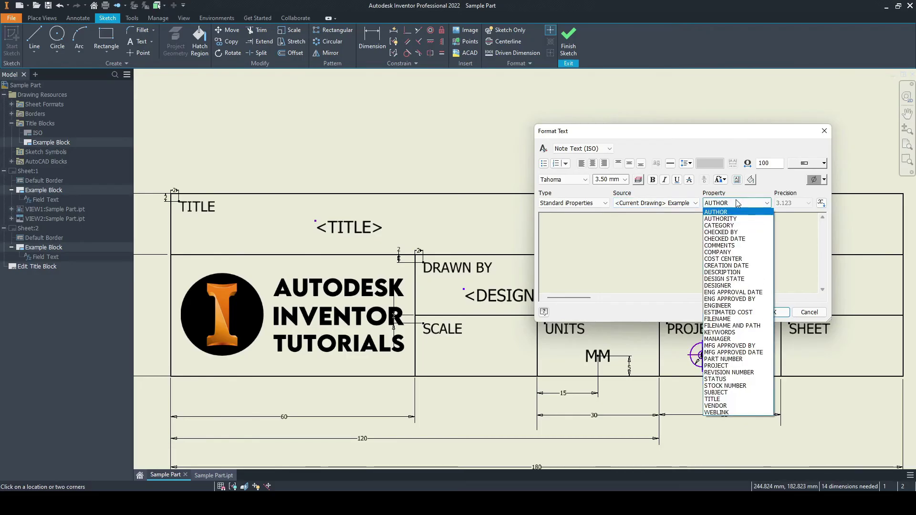
pyautogui.click(738, 300)
pyautogui.click(821, 203)
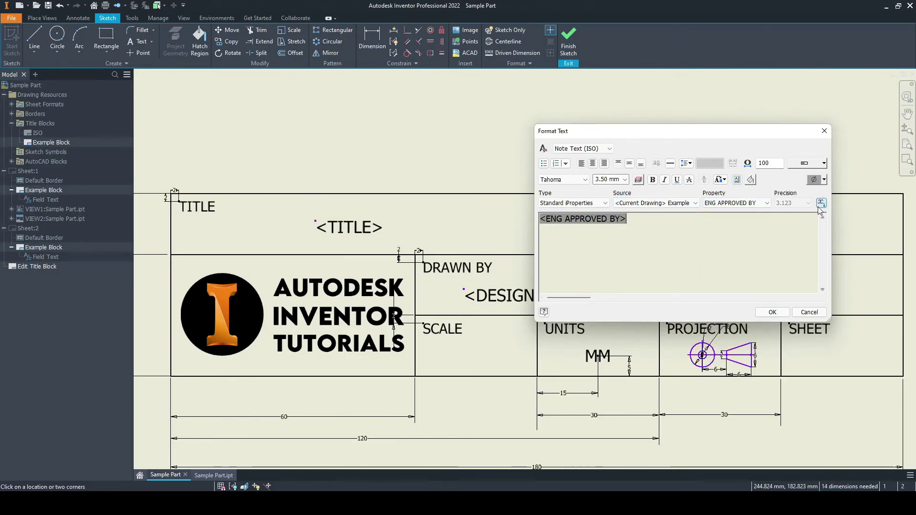
pyautogui.click(608, 179)
pyautogui.write('3')
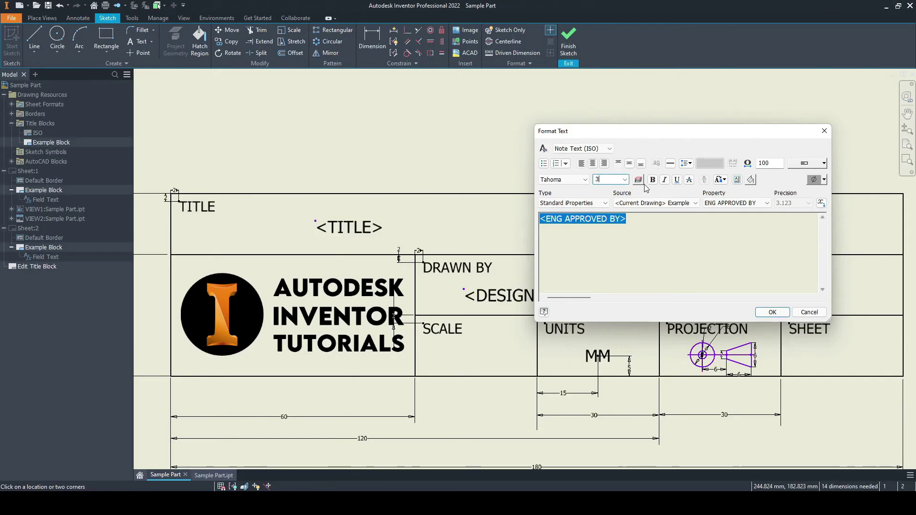
pyautogui.click(771, 312)
pyautogui.click(570, 47)
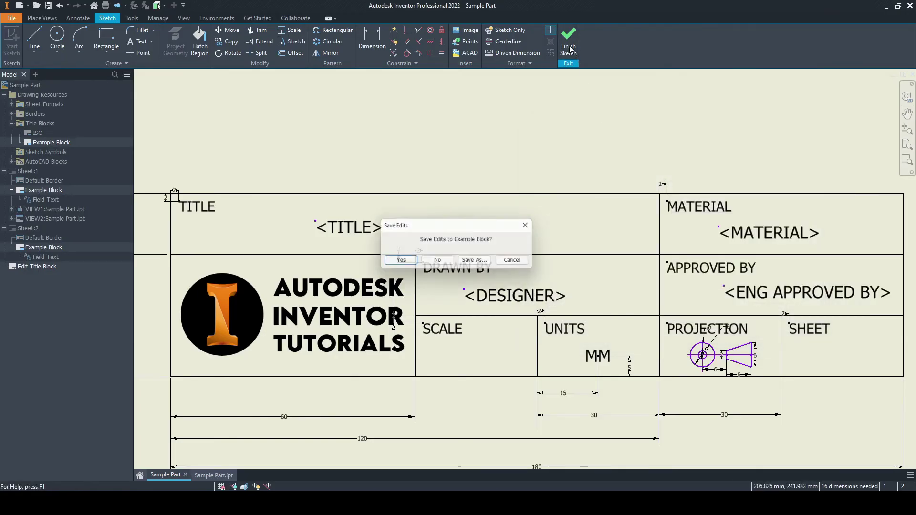
pyautogui.click(399, 262)
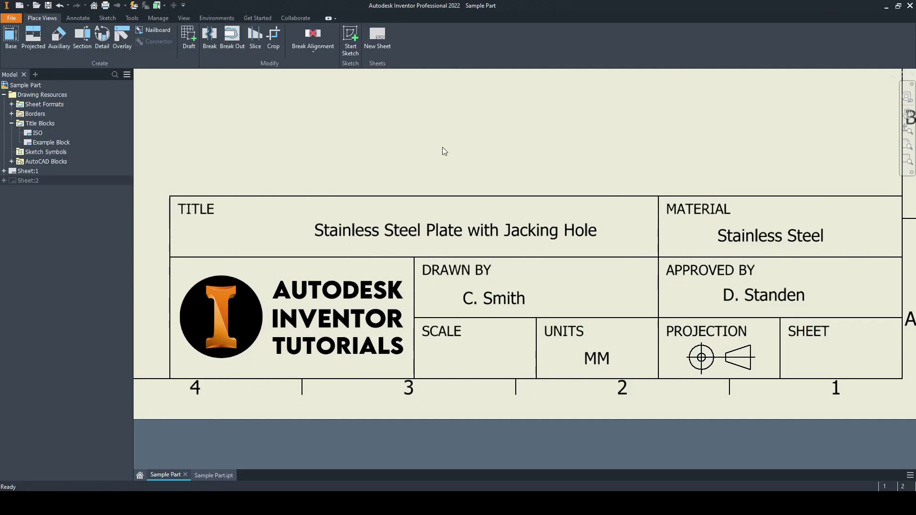
# Open the drawing's iProperties and replace the initial in the Designer field with the designer's full first name
pyautogui.press('Home')
pyautogui.click(12, 17)
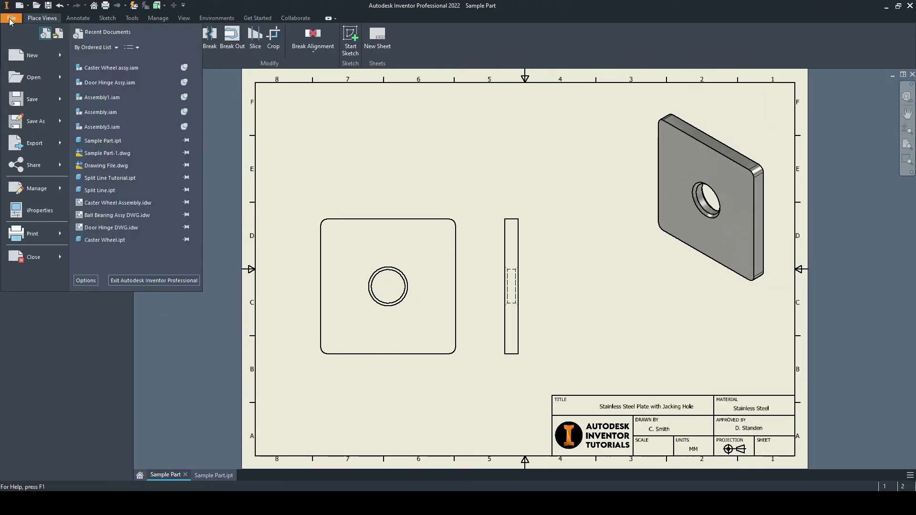
pyautogui.click(43, 222)
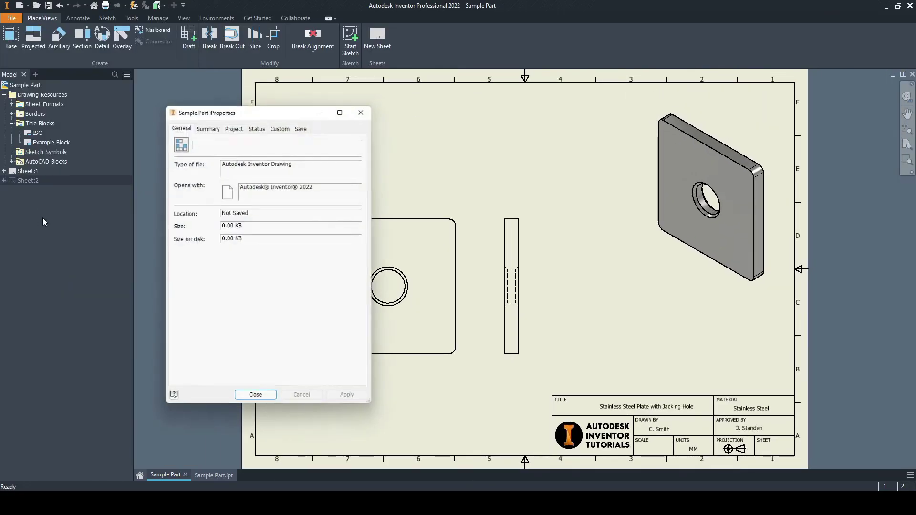
pyautogui.click(234, 127)
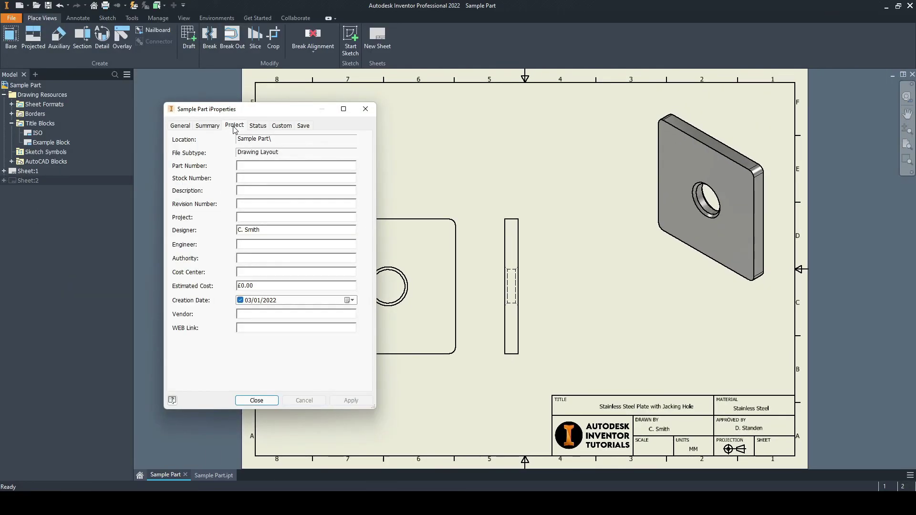
pyautogui.click(253, 229)
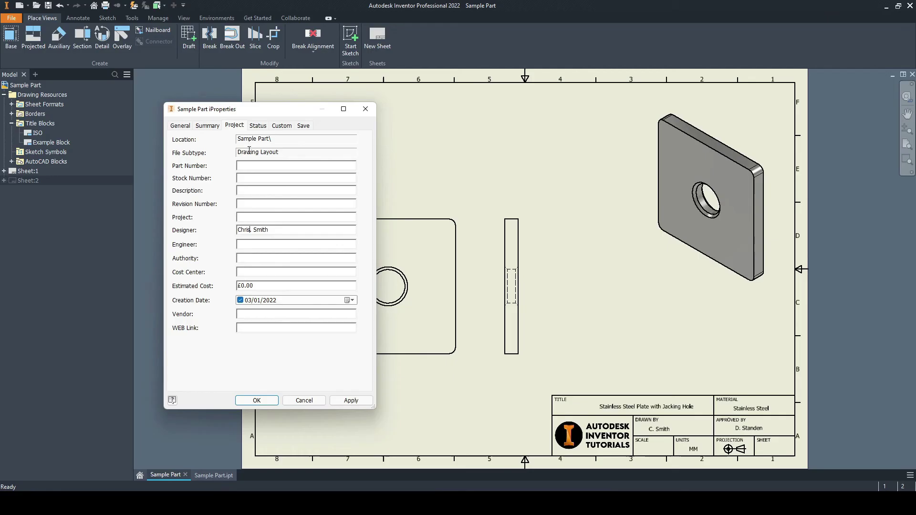
# Spell out the approver's first name in Eng. Approved By, accept the iProperties and check the title block
pyautogui.click(257, 126)
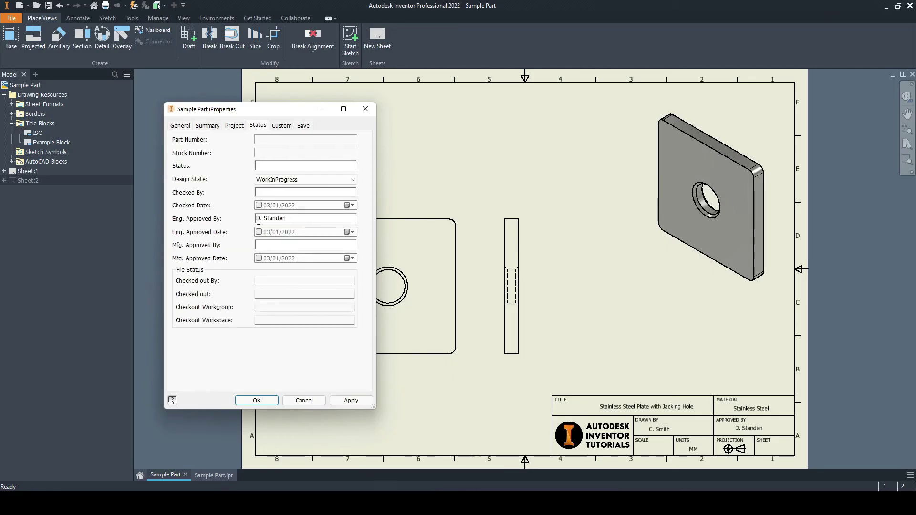
pyautogui.click(258, 218)
pyautogui.write('ylan')
pyautogui.click(236, 404)
pyautogui.scroll(-5, 592, 308)
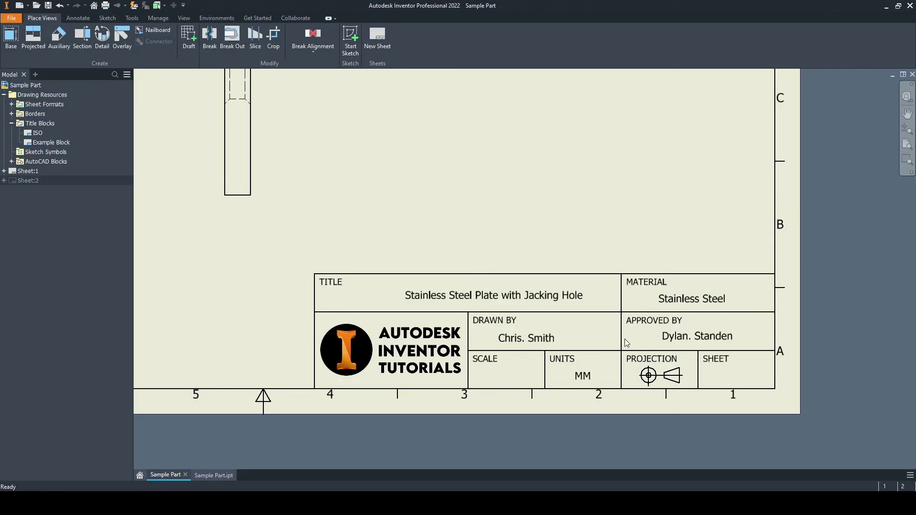
pyautogui.moveTo(512, 356); pyautogui.dragTo(492, 316, button='middle')
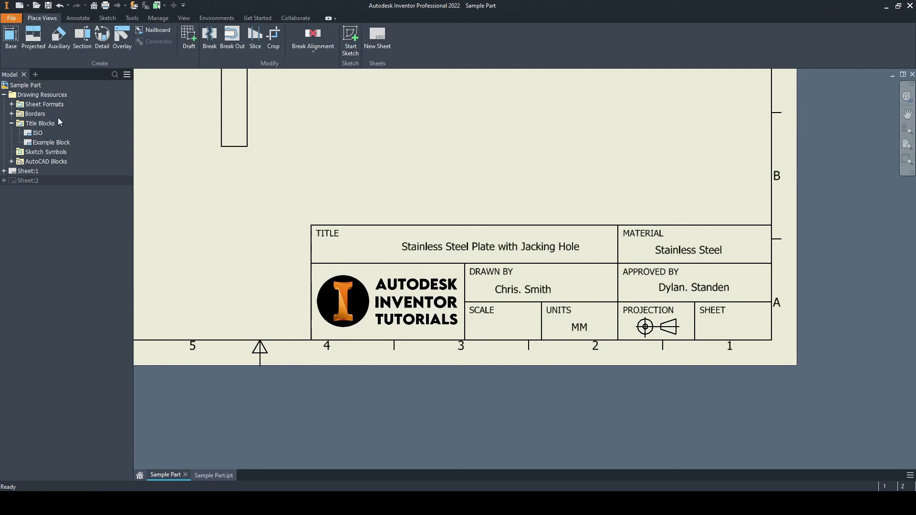
# Edit the Example Block to add text linked to the sheet property Initial View Scale in the SCALE cell
pyautogui.rightClick(43, 143)
pyautogui.click(59, 178)
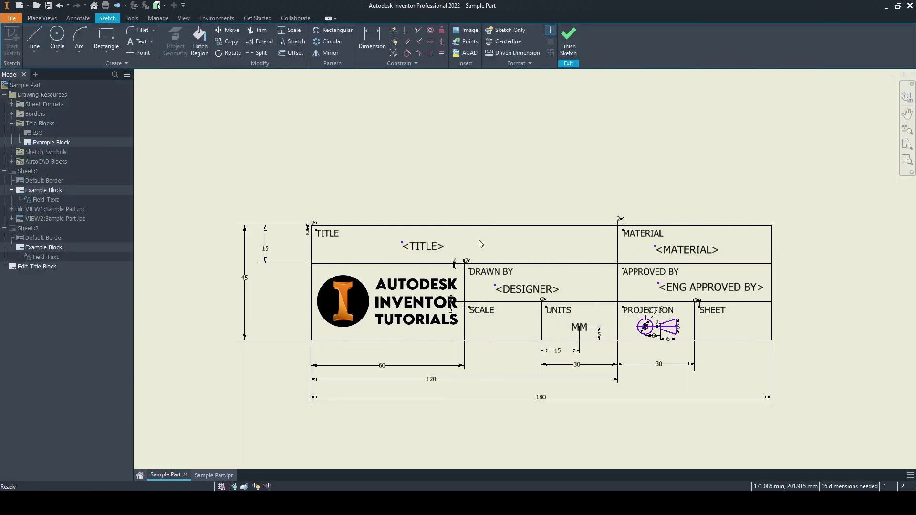
pyautogui.click(137, 41)
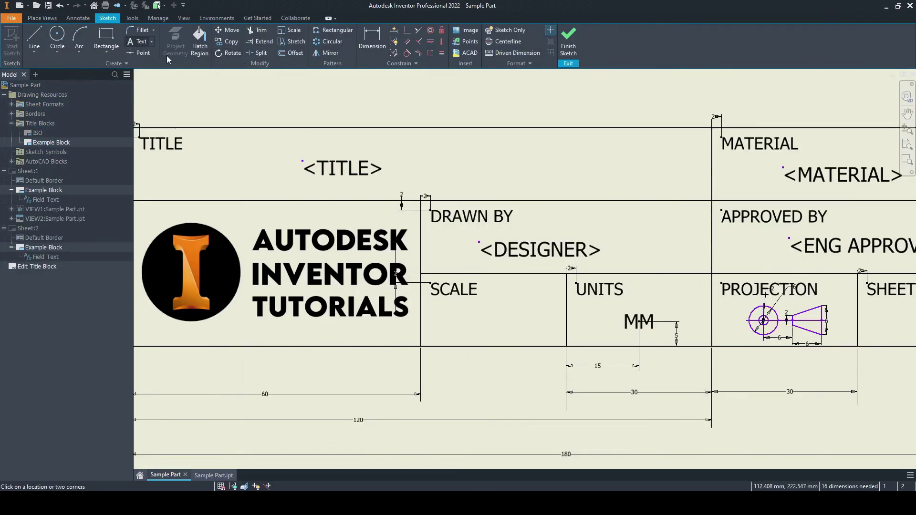
pyautogui.click(474, 321)
pyautogui.click(556, 204)
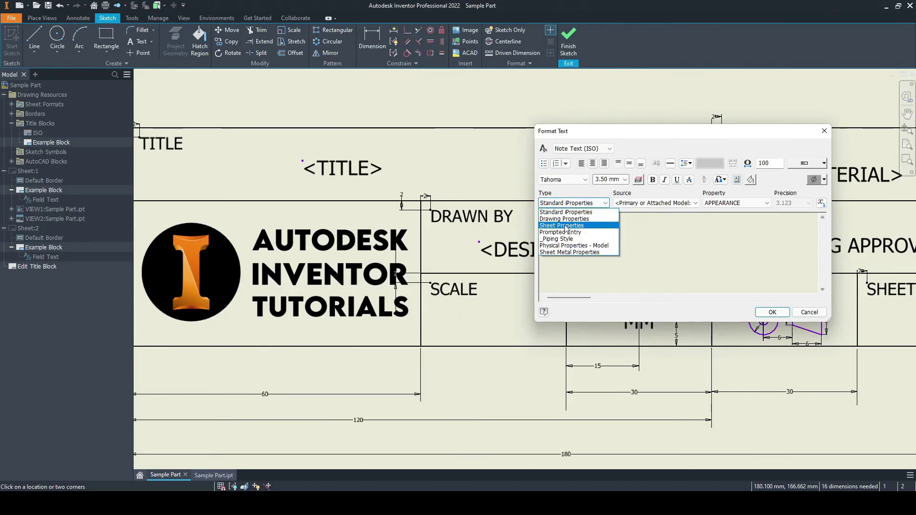
pyautogui.click(557, 226)
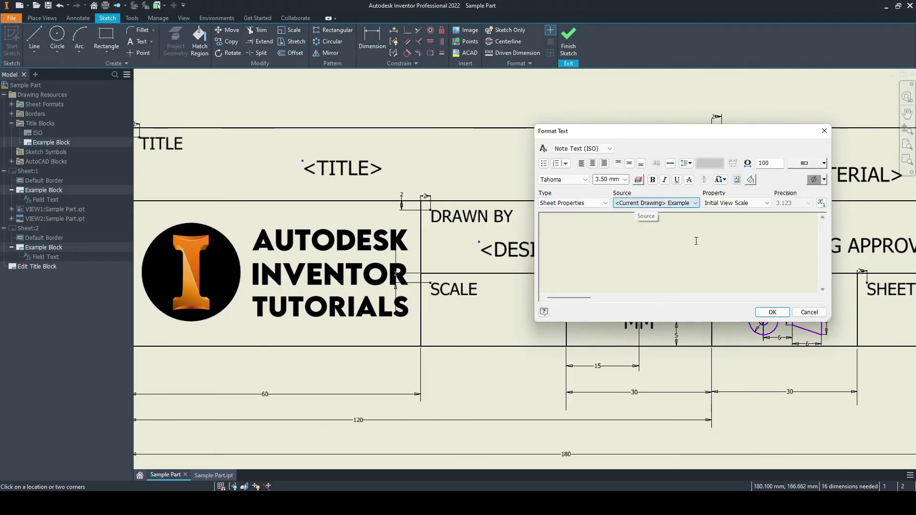
pyautogui.click(716, 203)
pyautogui.click(711, 212)
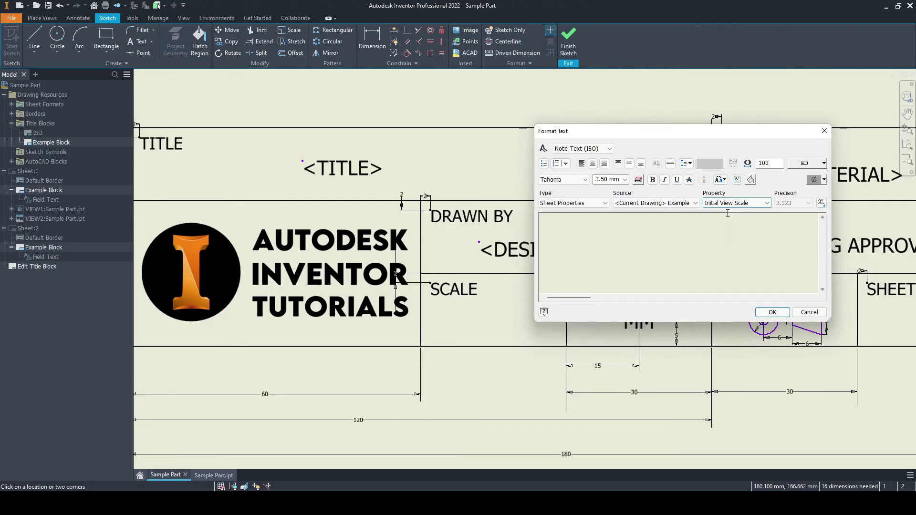
pyautogui.click(821, 203)
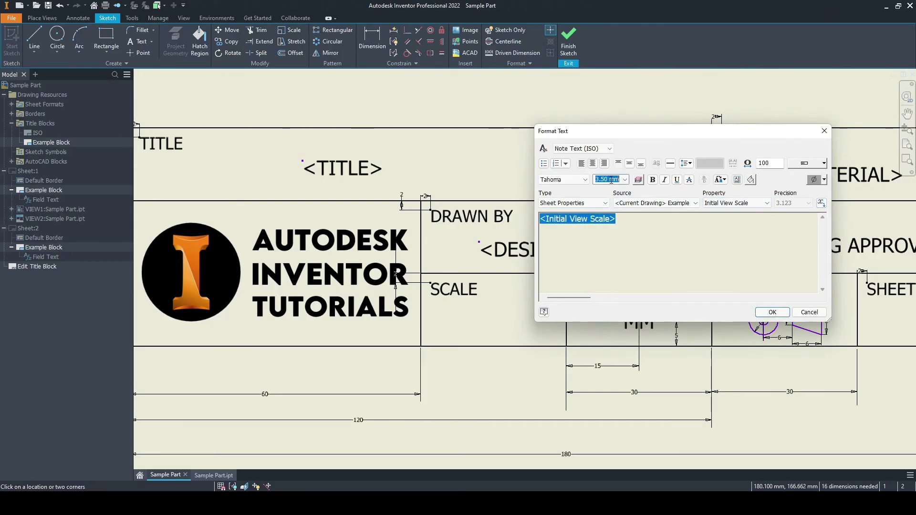
pyautogui.click(772, 312)
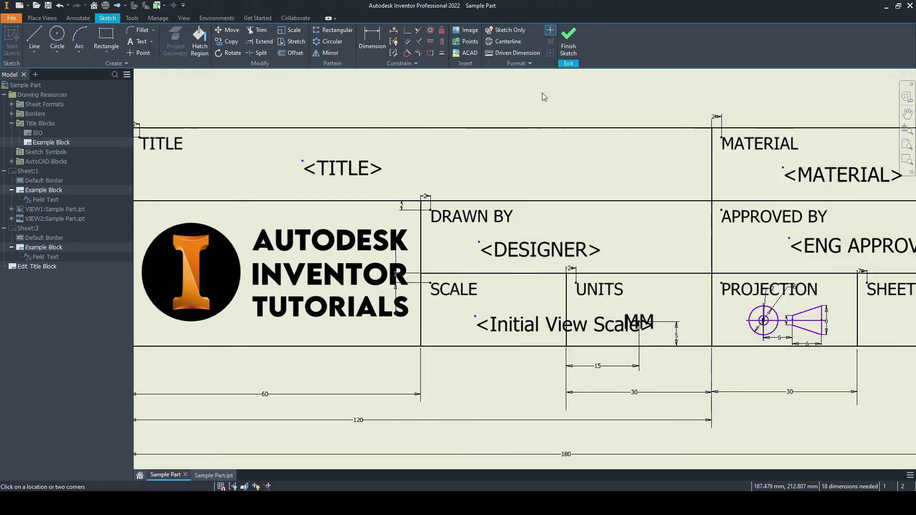
# Shift the Initial View Scale text toward the left side of the SCALE cell and save the edits to Example Block
pyautogui.press('Escape')
pyautogui.moveTo(475, 319); pyautogui.dragTo(452, 318)
pyautogui.click(568, 41)
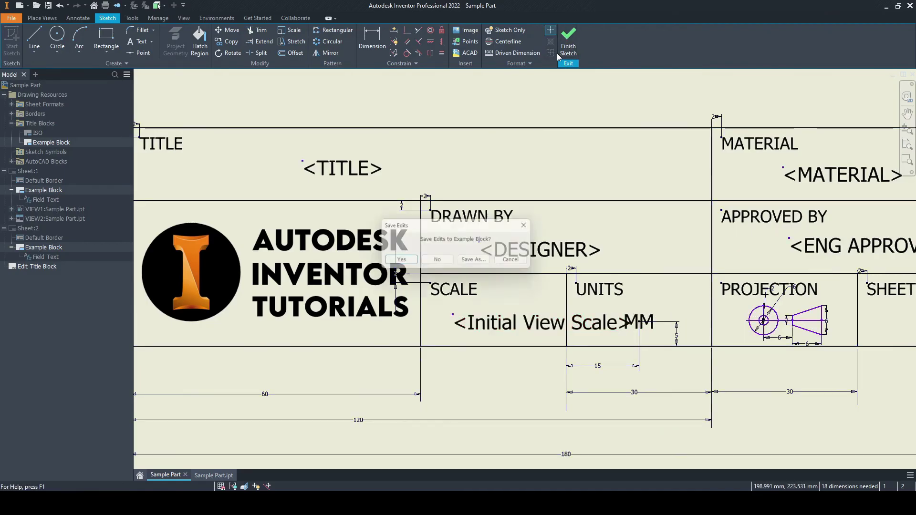
pyautogui.click(399, 262)
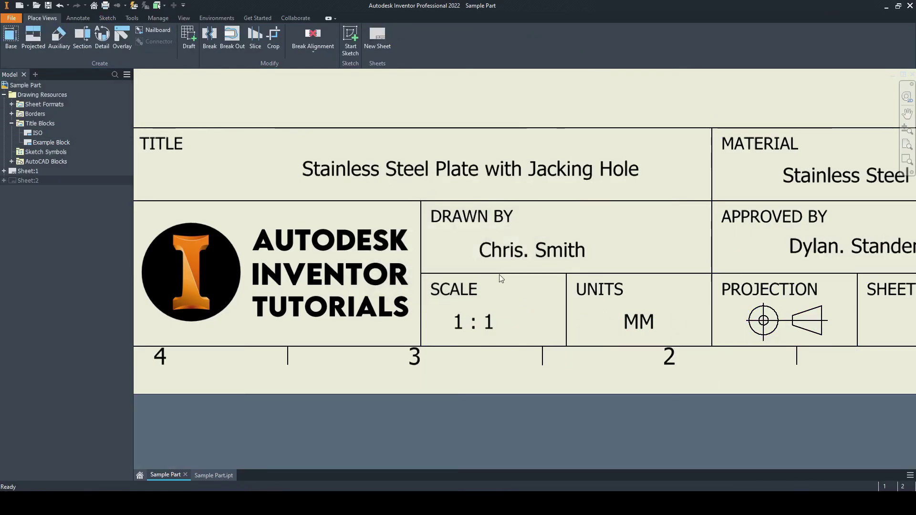
# Set the scale of the front base view to 1:2 and check the SCALE cell in the title block
pyautogui.press('Home')
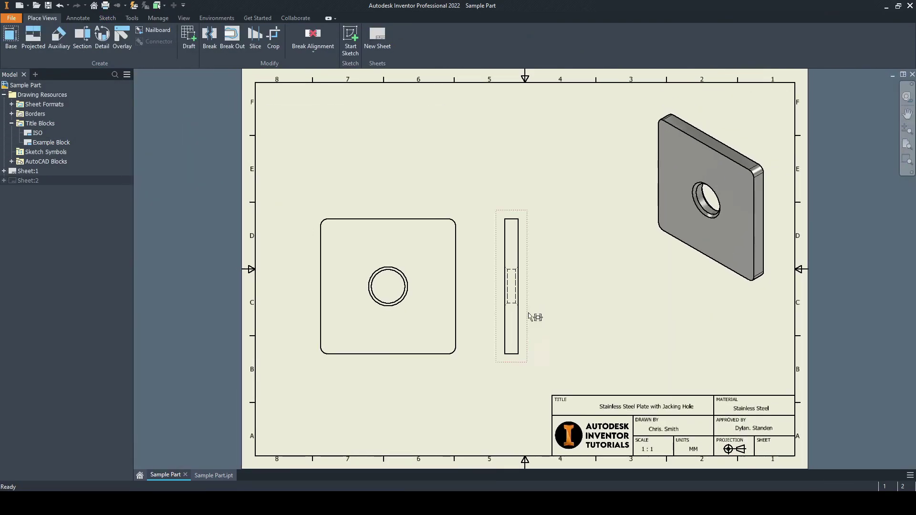
pyautogui.doubleClick(446, 363)
pyautogui.click(304, 214)
pyautogui.click(317, 215)
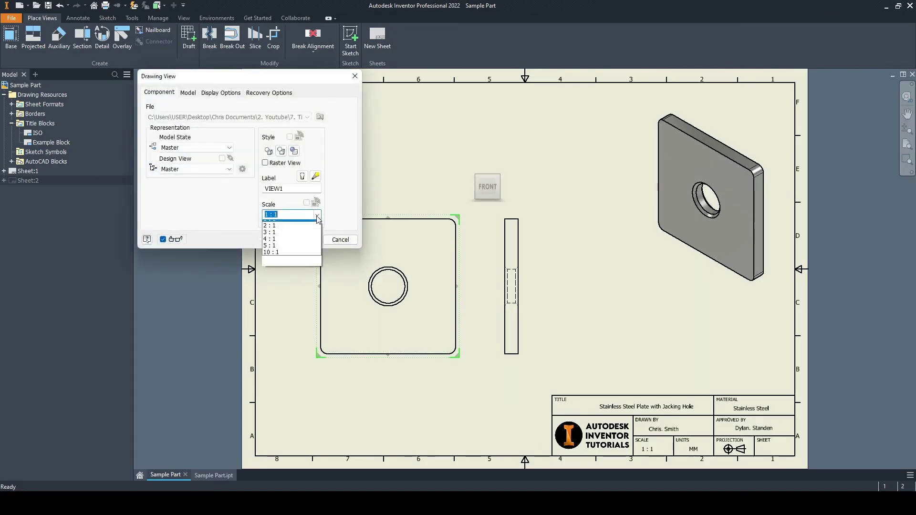
pyautogui.click(276, 228)
pyautogui.click(301, 240)
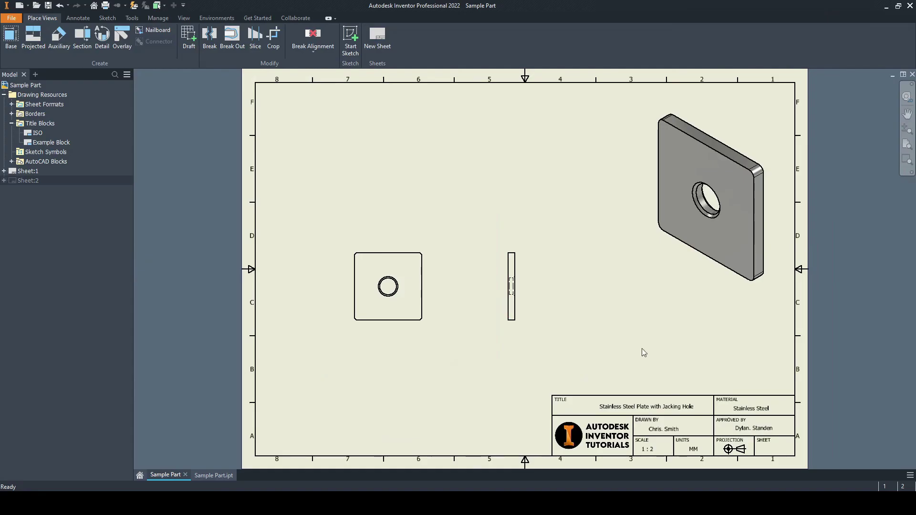
pyautogui.moveTo(658, 442); pyautogui.dragTo(491, 266, button='middle')
pyautogui.scroll(5, 491, 266)
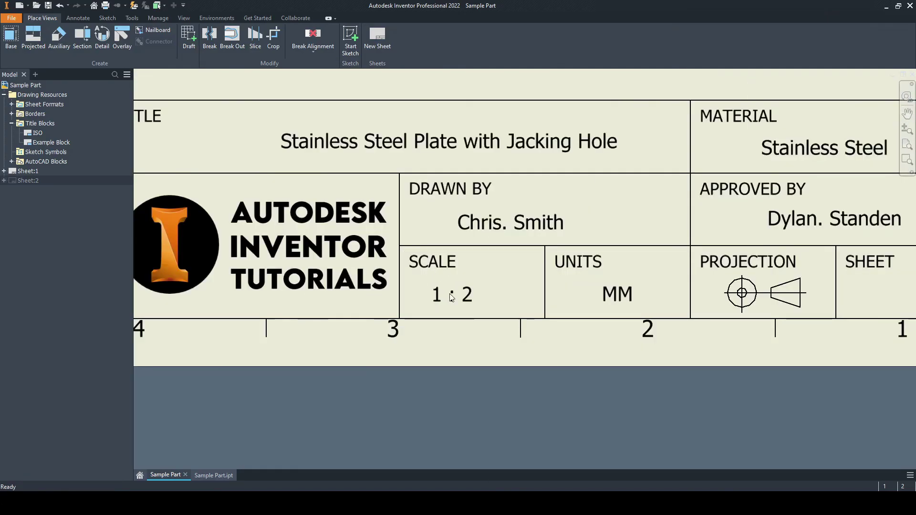
# Edit the Example Block and start a text in the SHEET cell with the Sheet Number sheet property followed by a slash
pyautogui.press('Home')
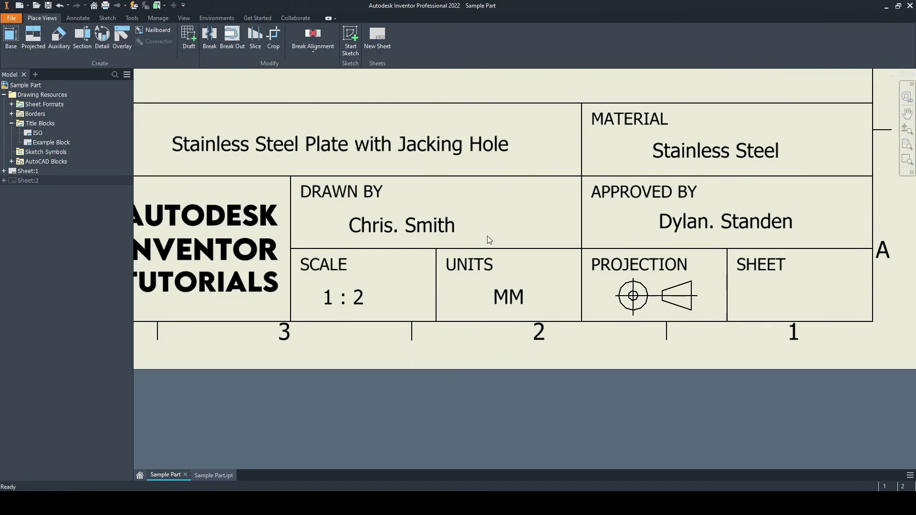
pyautogui.rightClick(41, 145)
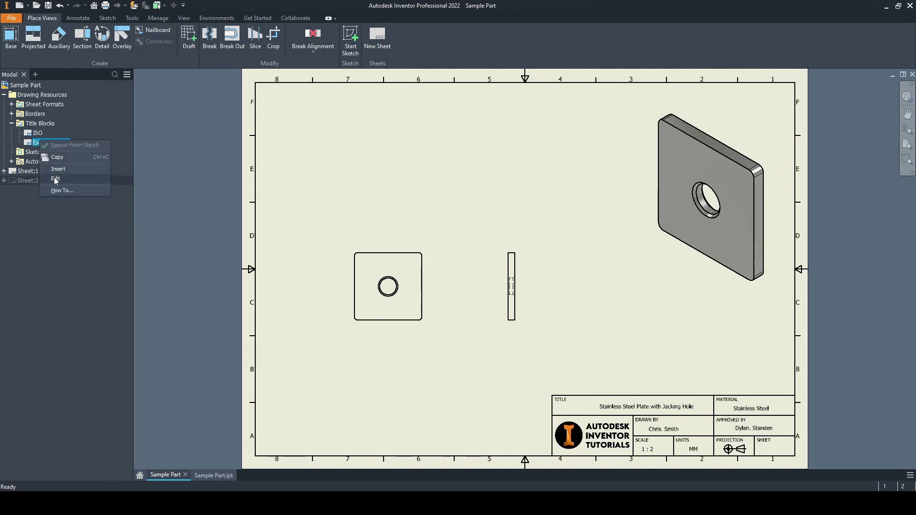
pyautogui.click(56, 178)
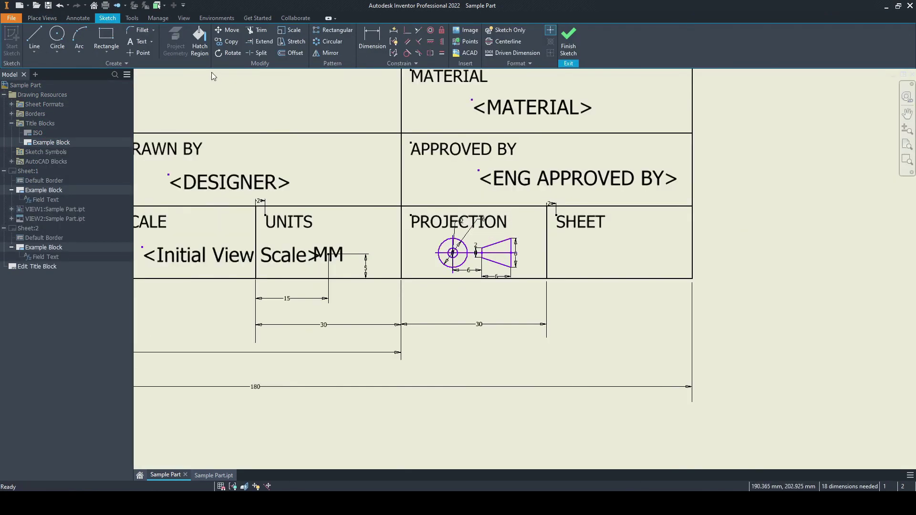
pyautogui.click(139, 42)
pyautogui.click(605, 257)
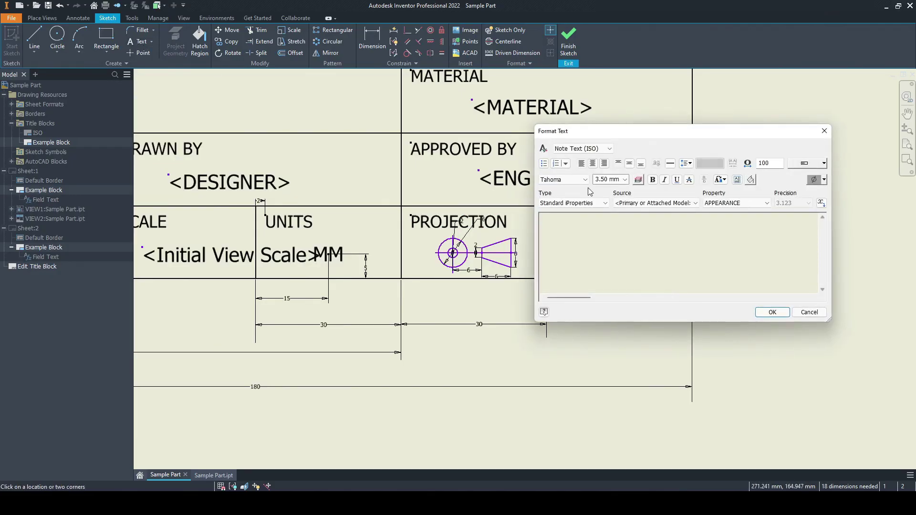
pyautogui.moveTo(601, 132); pyautogui.dragTo(420, 133)
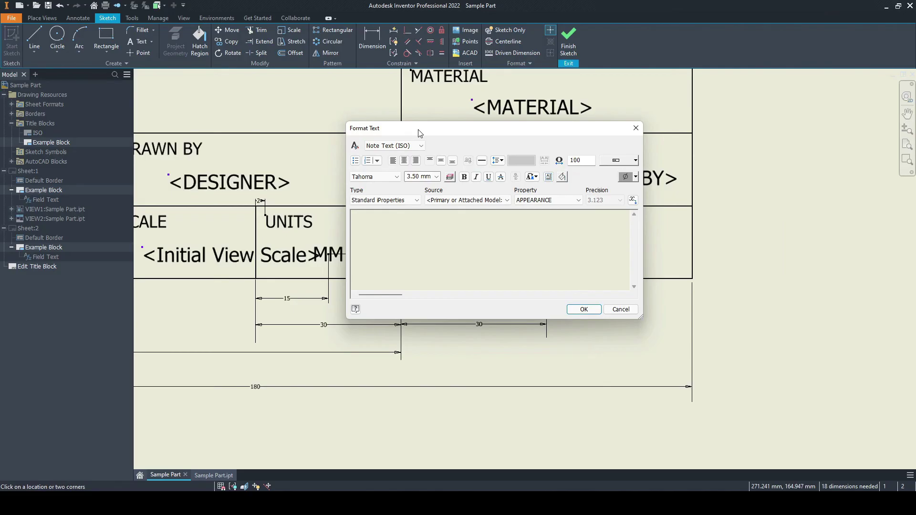
pyautogui.click(384, 200)
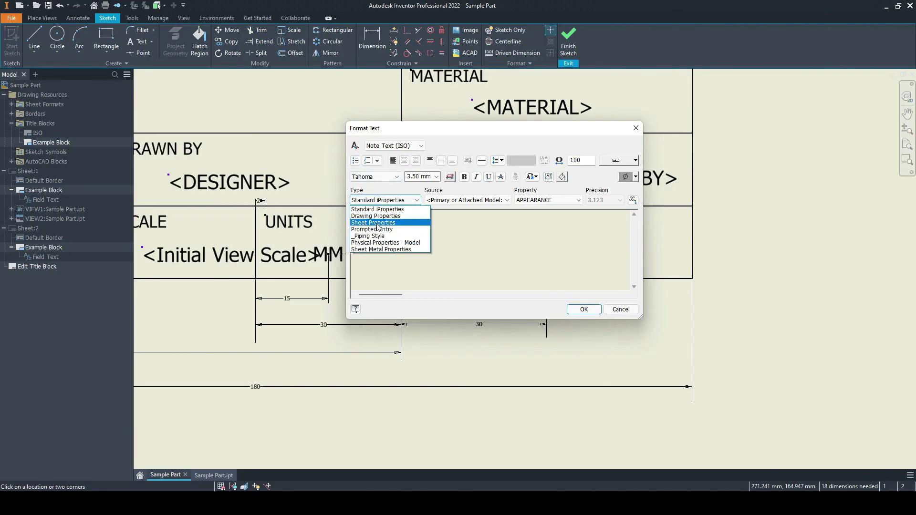
pyautogui.click(380, 224)
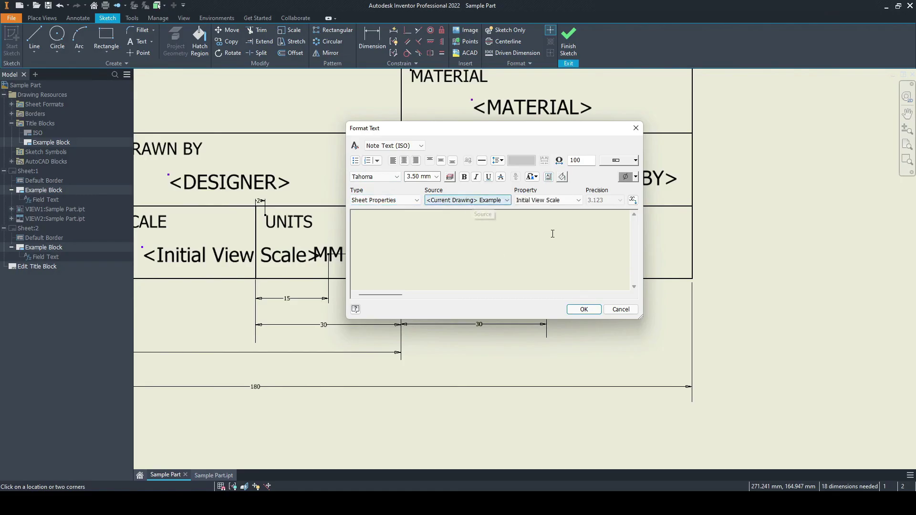
pyautogui.click(558, 200)
pyautogui.click(534, 222)
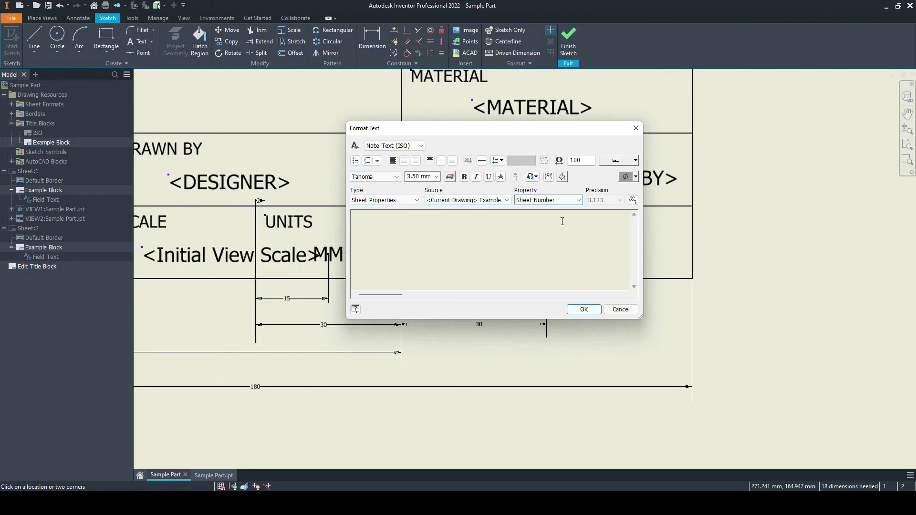
pyautogui.click(632, 201)
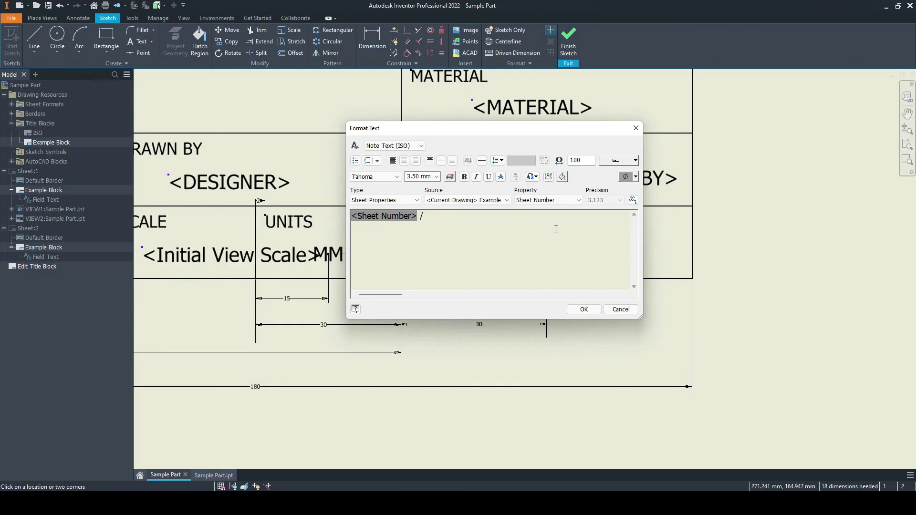
# Append the Number of sheets drawing property after the slash, set the whole text to 3 mm high and accept it
pyautogui.click(417, 200)
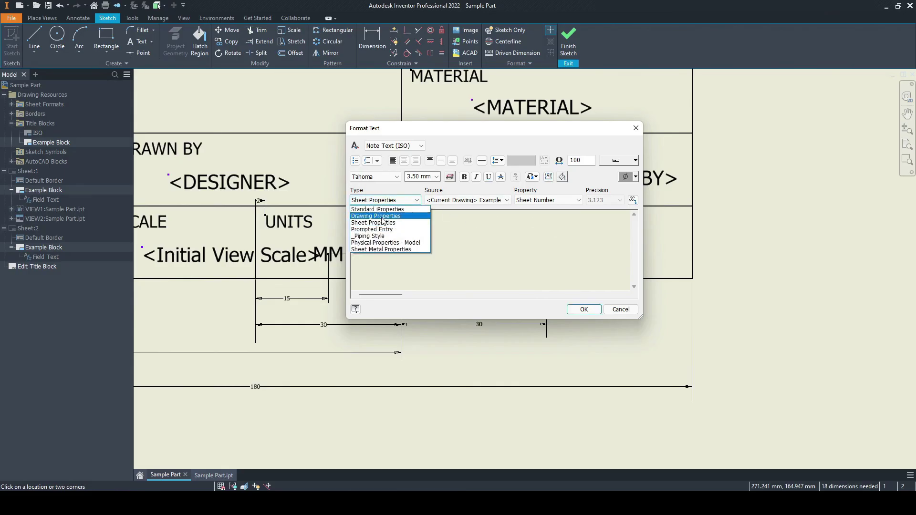
pyautogui.click(377, 211)
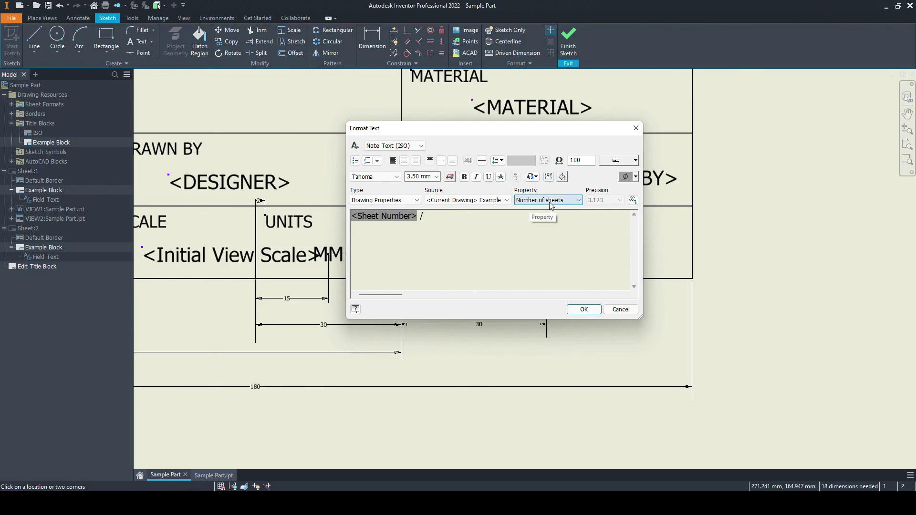
pyautogui.click(632, 200)
pyautogui.hotkey('ctrl', 'a')
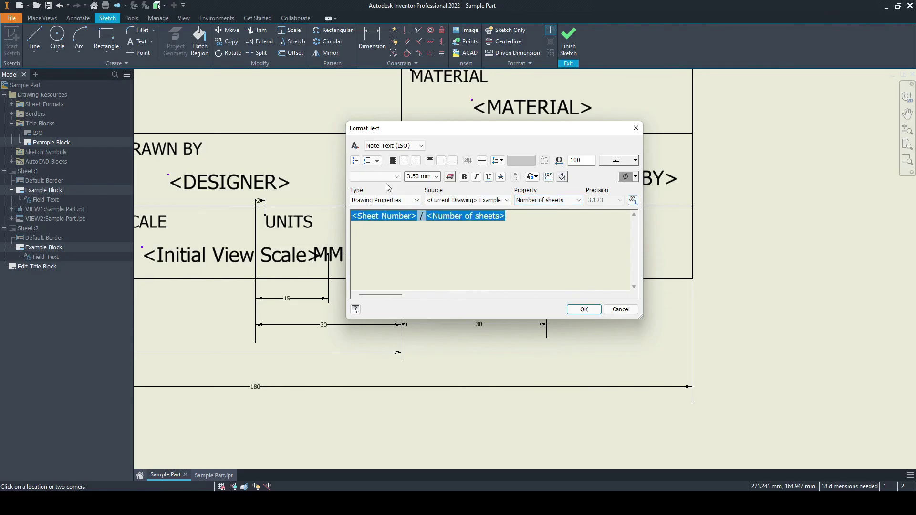
pyautogui.click(429, 177)
pyautogui.write('3')
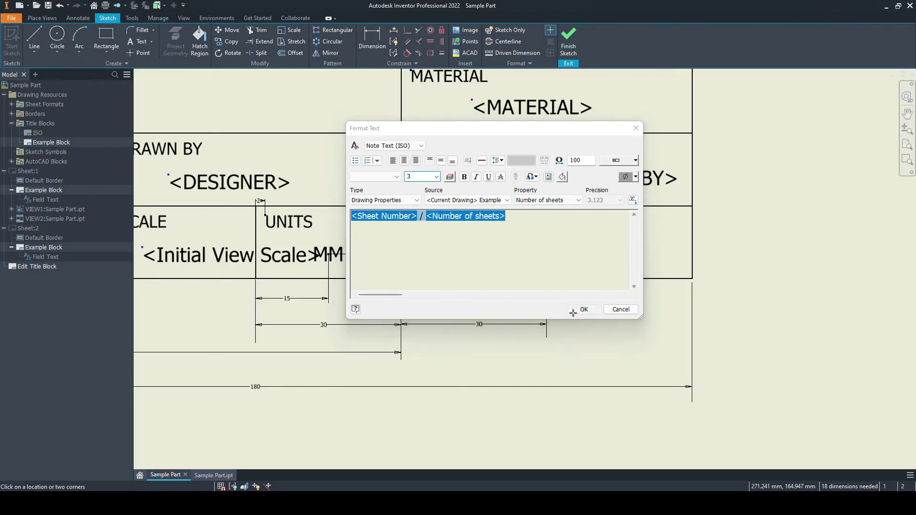
pyautogui.click(583, 309)
# Reposition the sheet numbering text within the SHEET cell and save the edits to Example Block
pyautogui.moveTo(647, 273); pyautogui.dragTo(620, 267)
pyautogui.click(568, 40)
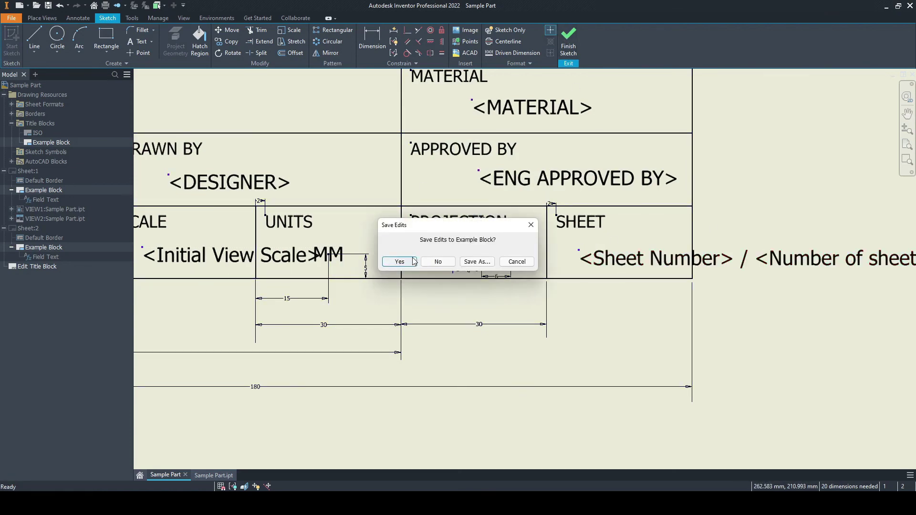
pyautogui.click(405, 261)
# Examine the completed title block on Sheet:1, including the new sheet numbering in the SHEET cell
pyautogui.scroll(-5, 580, 287)
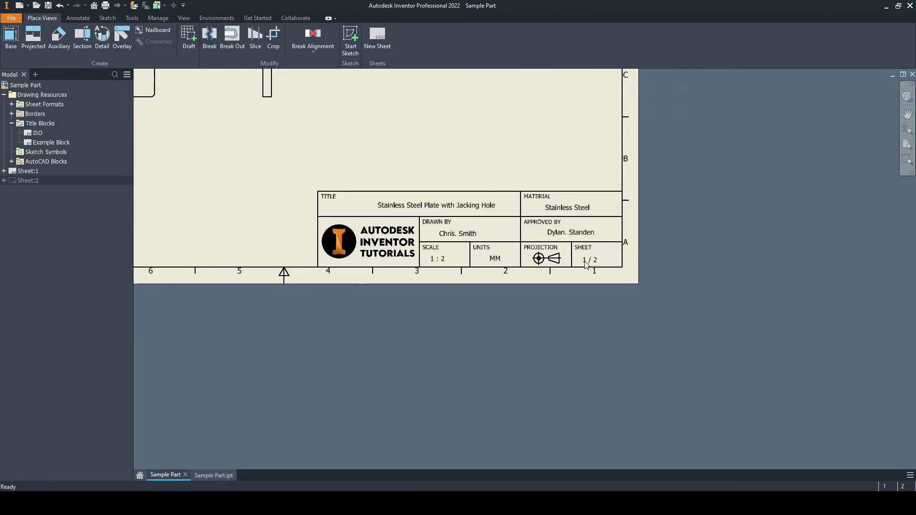
pyautogui.moveTo(558, 279); pyautogui.dragTo(548, 327, button='middle')
pyautogui.middleClick(453, 206)
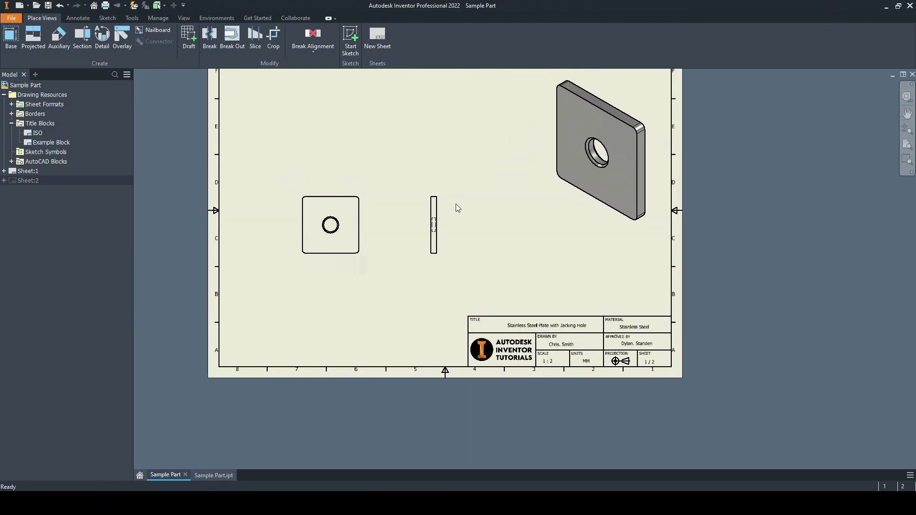
pyautogui.click(28, 171)
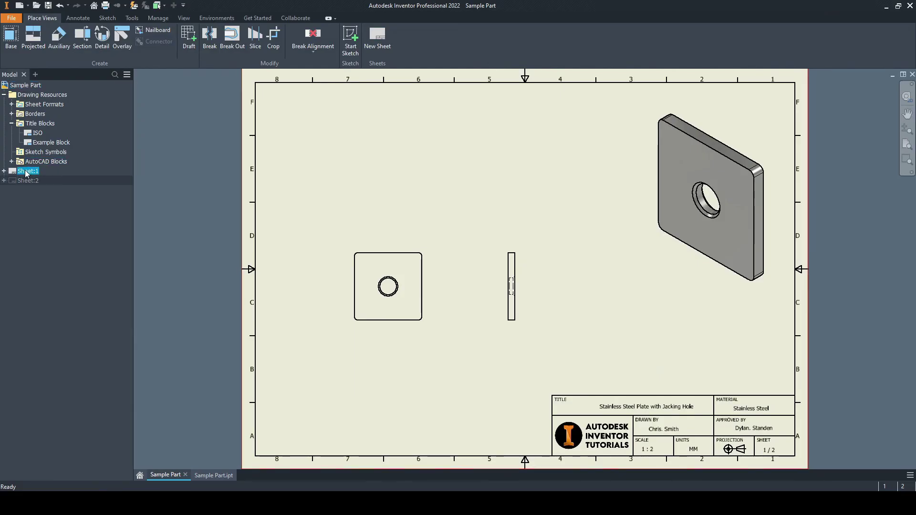
pyautogui.click(305, 175)
pyautogui.moveTo(513, 245); pyautogui.dragTo(353, 122, button='middle')
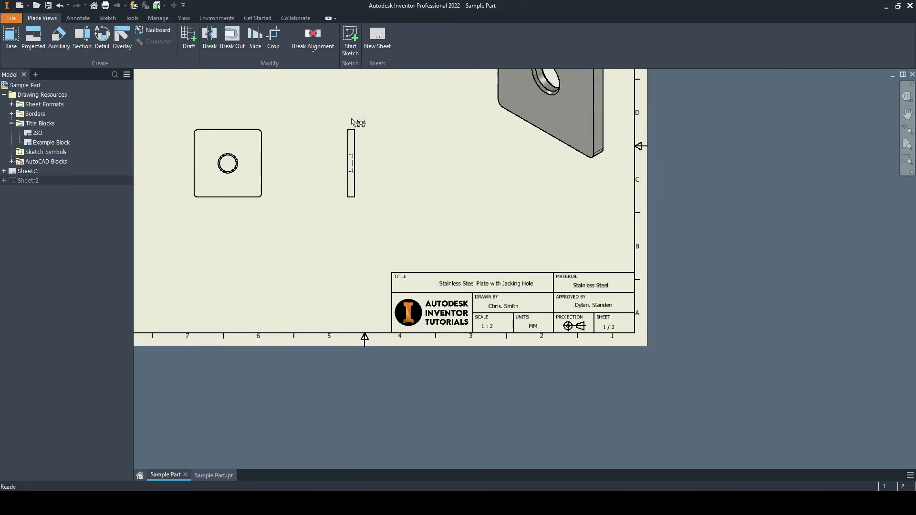
pyautogui.scroll(3, 519, 294)
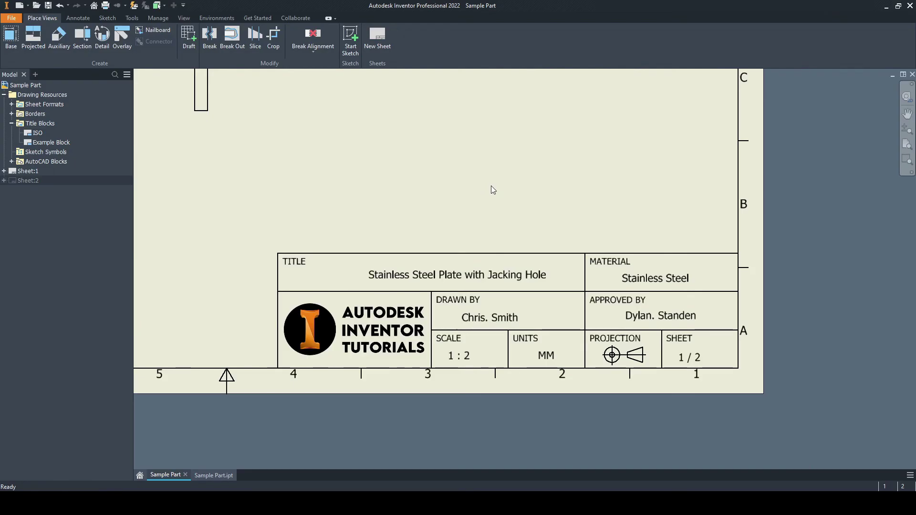